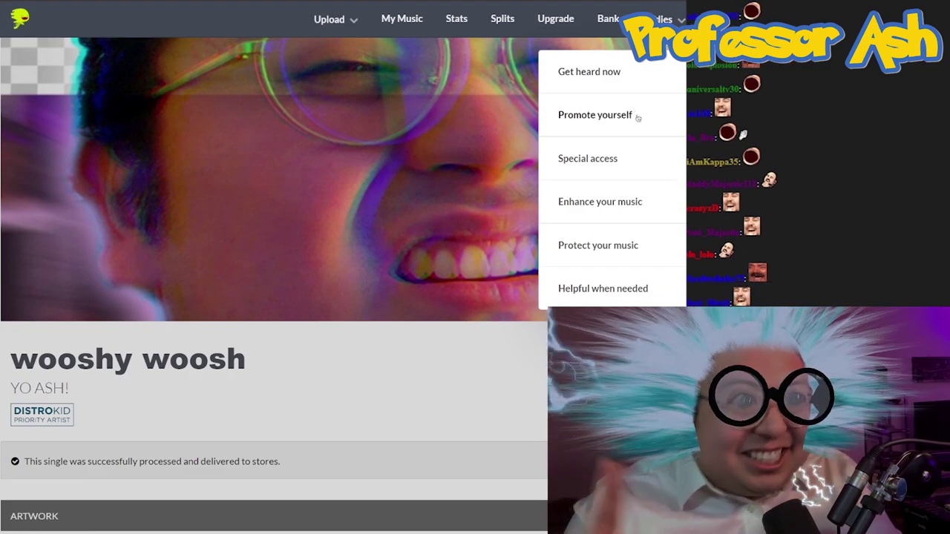
Look over DistroKid's promotion options, upload pricing, testimonials and sign-up form.
{"action": "left_click", "coordinate": [636, 116]}
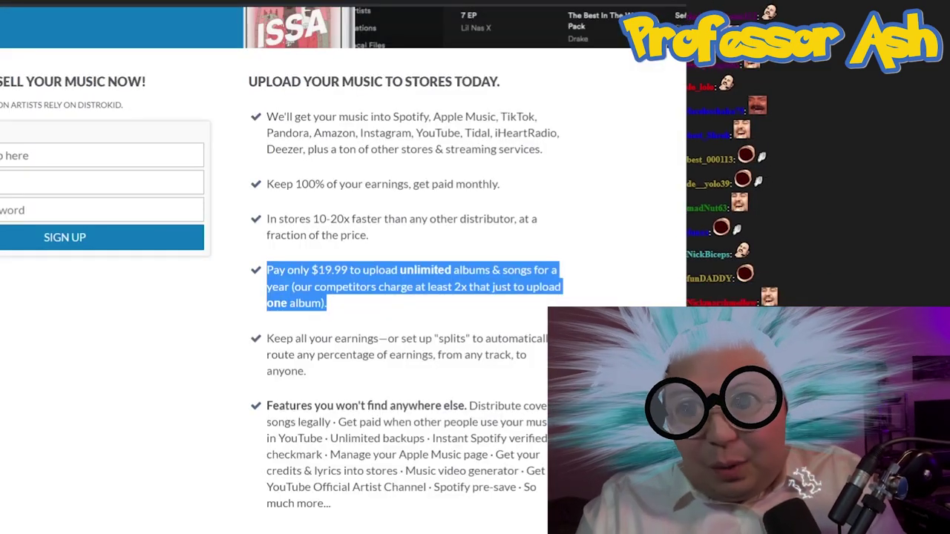
{"action": "left_click", "coordinate": [416, 304]}
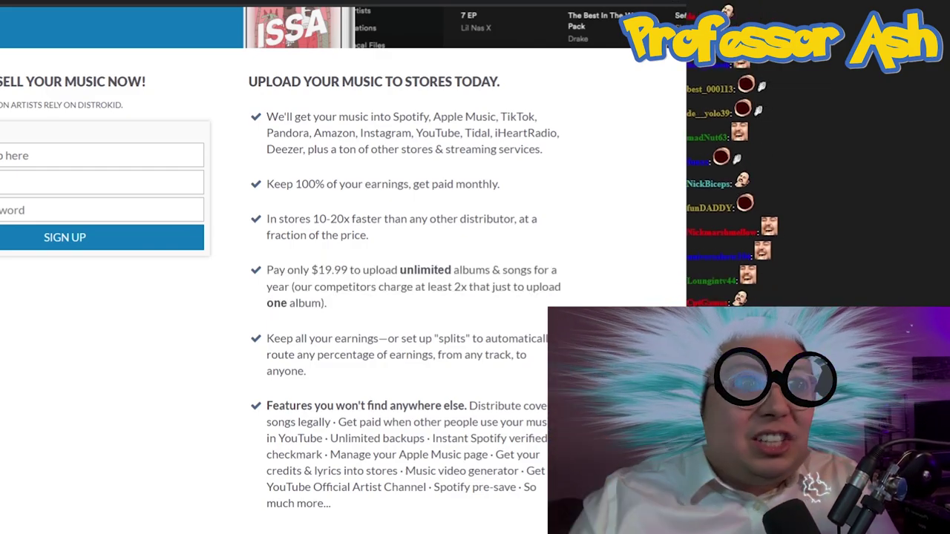
{"action": "scroll", "coordinate": [415, 305], "scroll_direction": "down", "scroll_amount": 1}
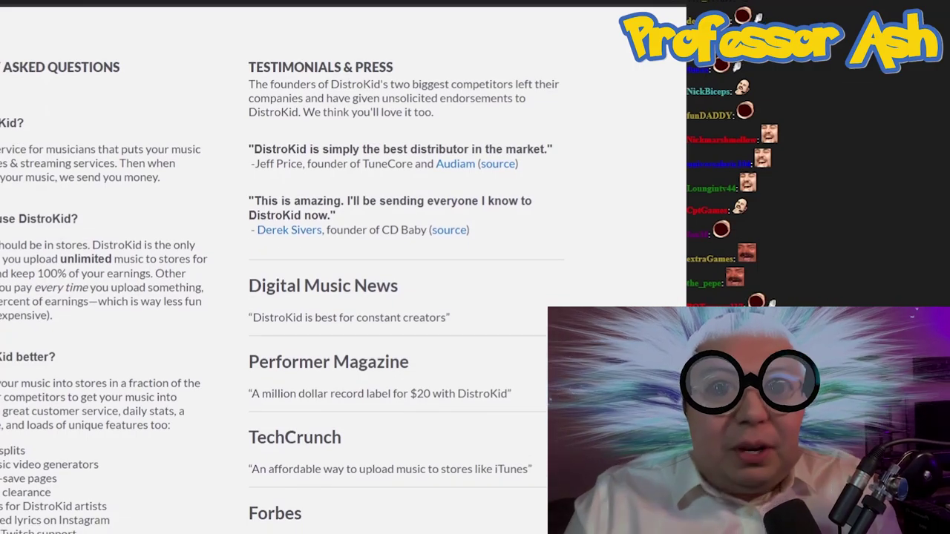
{"action": "scroll", "coordinate": [342, 268], "scroll_direction": "down", "scroll_amount": 8}
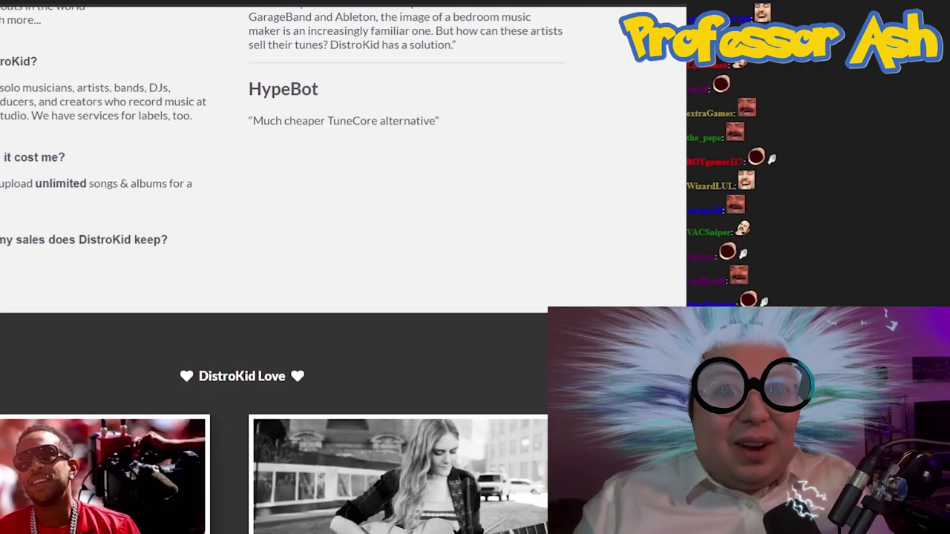
{"action": "scroll", "coordinate": [342, 268], "scroll_direction": "down", "scroll_amount": 5}
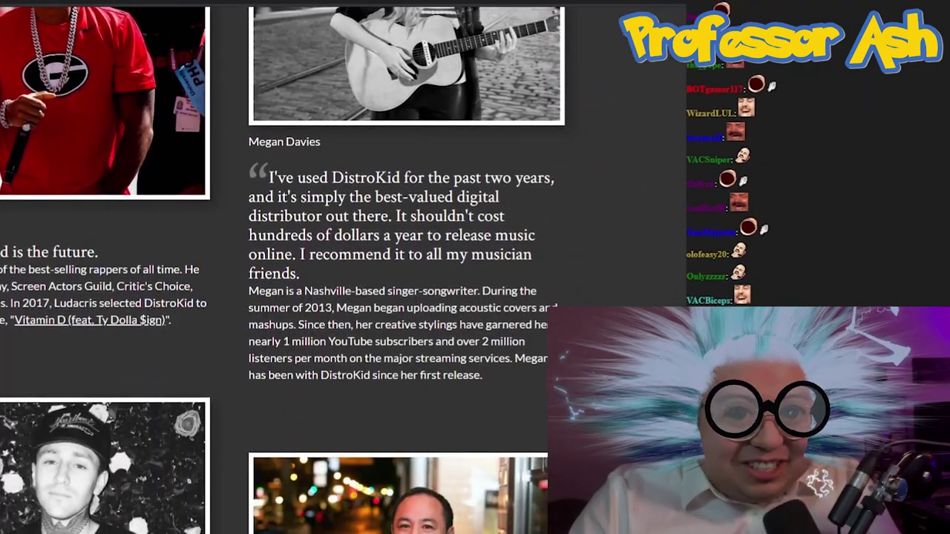
{"action": "scroll", "coordinate": [341, 267], "scroll_direction": "down", "scroll_amount": 3}
{"action": "scroll", "coordinate": [341, 267], "scroll_direction": "down", "scroll_amount": 5}
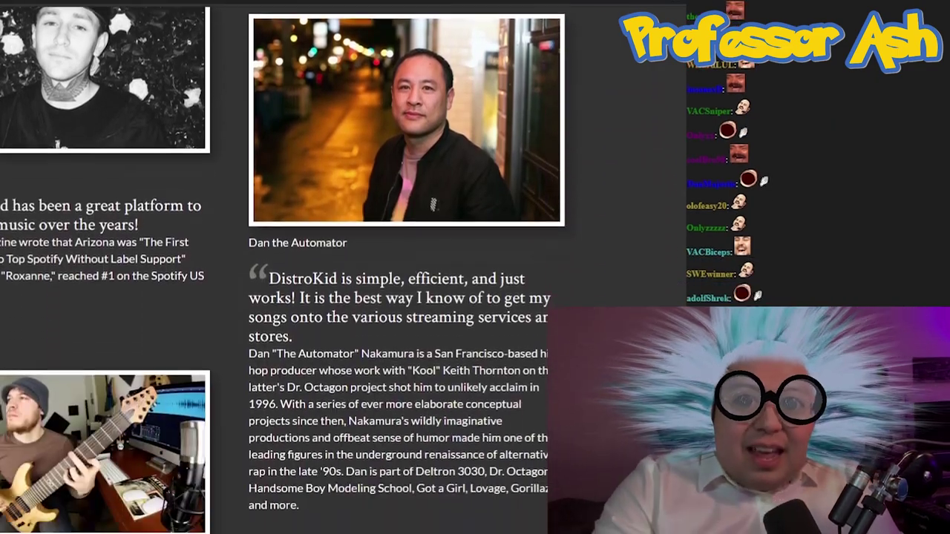
{"action": "scroll", "coordinate": [341, 268], "scroll_direction": "down", "scroll_amount": 5}
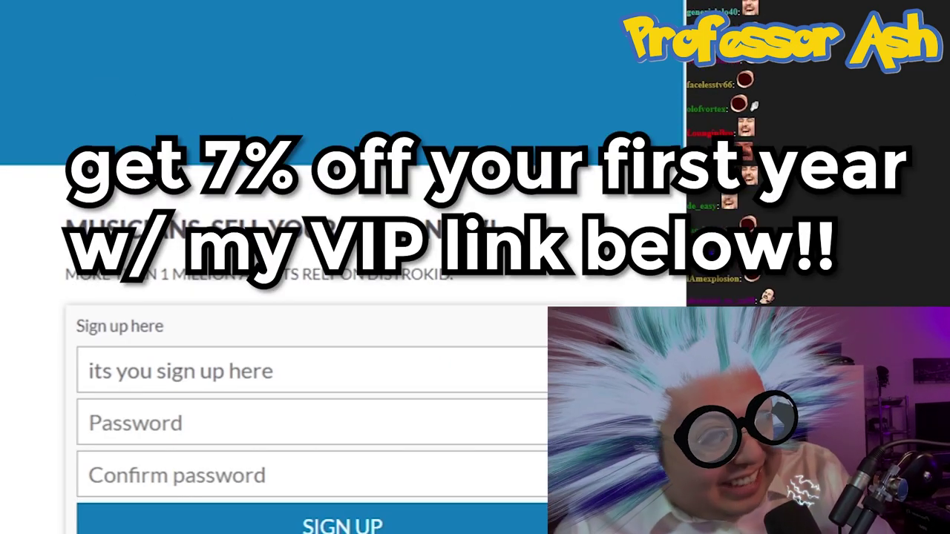
{"action": "scroll", "coordinate": [341, 267], "scroll_direction": "down", "scroll_amount": 2}
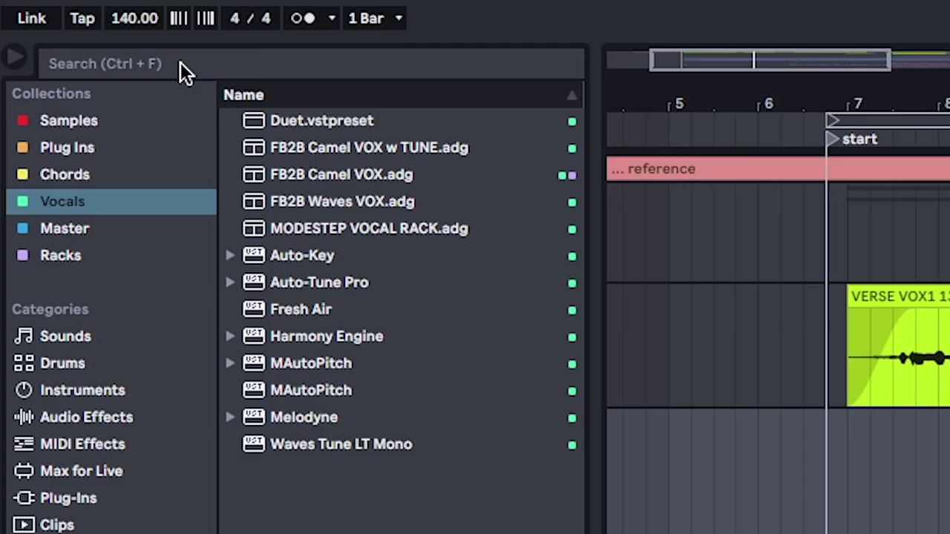
Find the Reduce Ambience preset in the browser, load it on the vocal track and set its Amount to 65 %.
{"action": "left_click", "coordinate": [180, 70]}
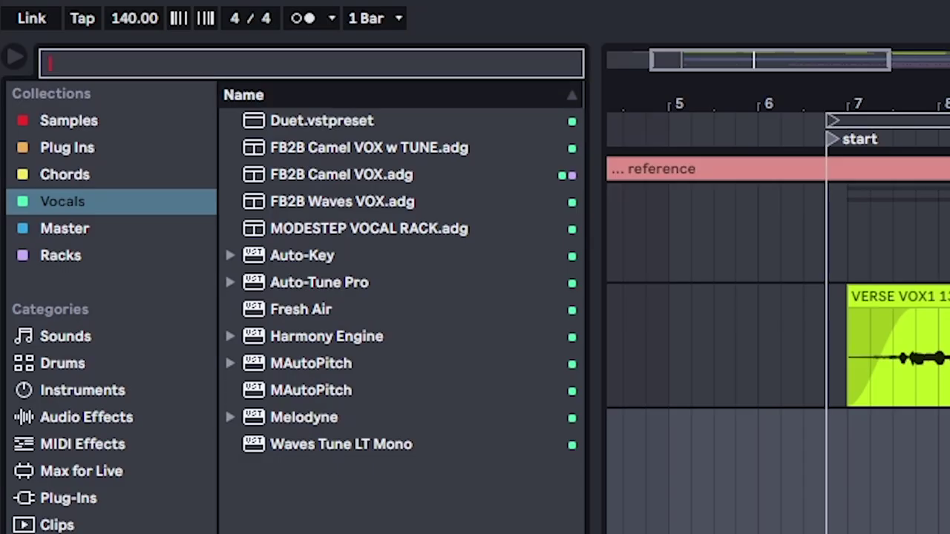
{"action": "type", "text": "reduce"}
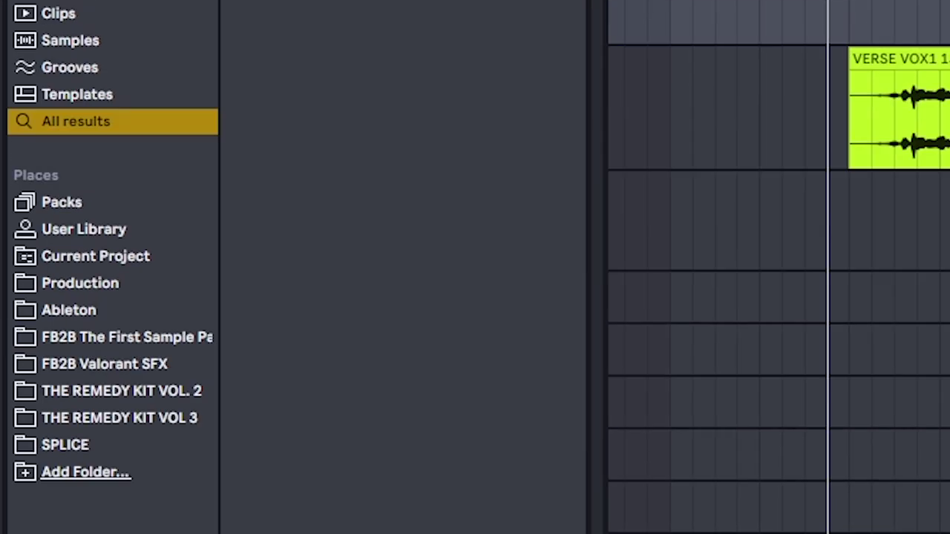
{"action": "key", "text": "Return"}
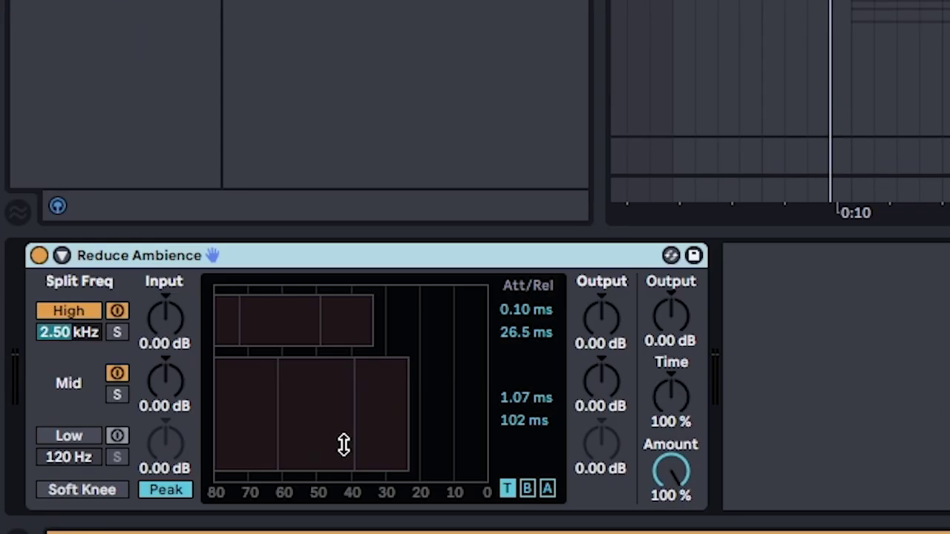
{"action": "type", "text": "65"}
{"action": "key", "text": "Return"}
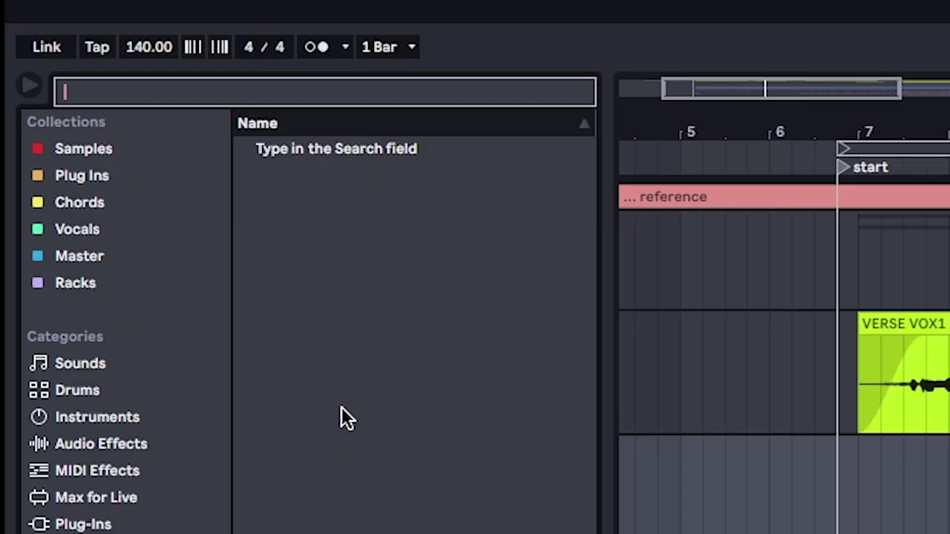
Load the OTT preset after Reduce Ambience and lower its Amount.
{"action": "type", "text": "ott"}
{"action": "double_click", "coordinate": [286, 227]}
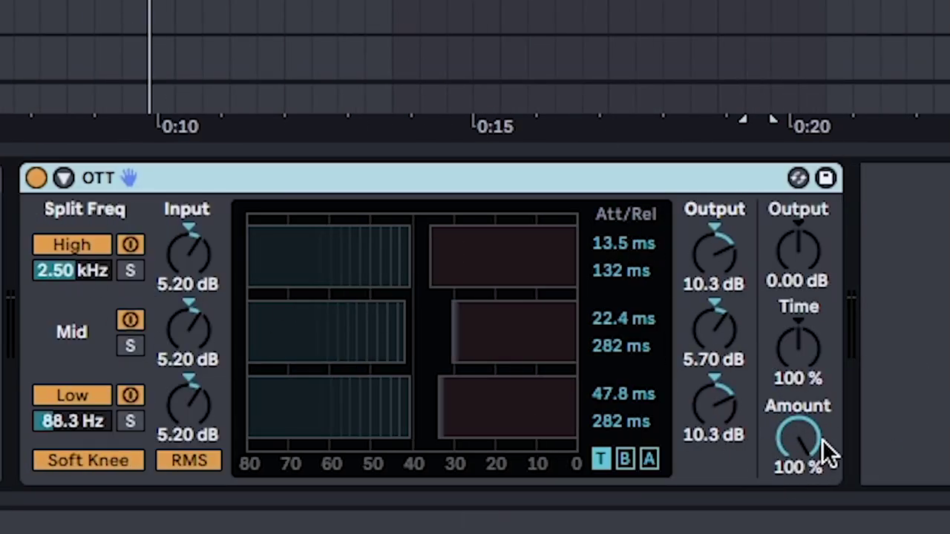
{"action": "left_click_drag", "start_coordinate": [827, 452], "coordinate": [826, 505]}
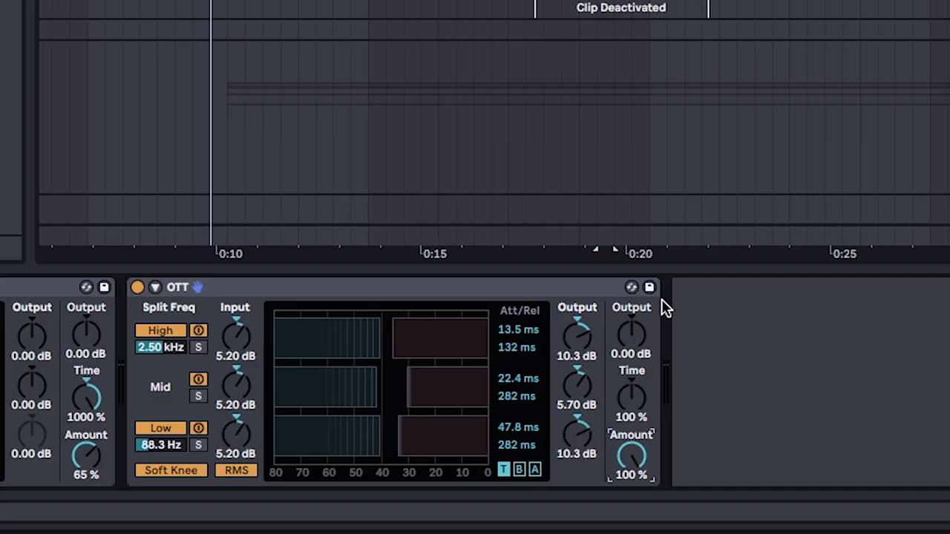
{"action": "left_click_drag", "start_coordinate": [370, 475], "coordinate": [370, 504]}
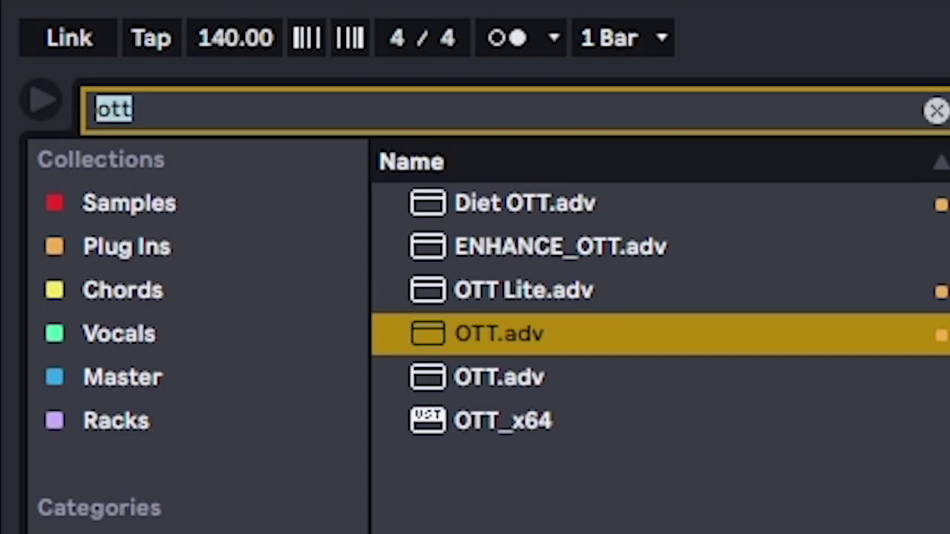
Find and load the CamelCrusher plug-in and choose its British Clean preset.
{"action": "type", "text": "came"}
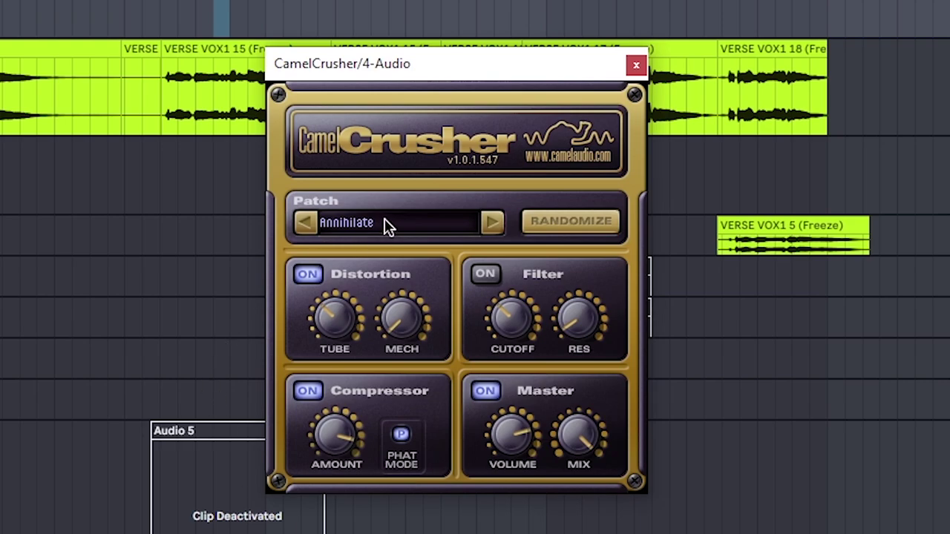
{"action": "left_click", "coordinate": [385, 226]}
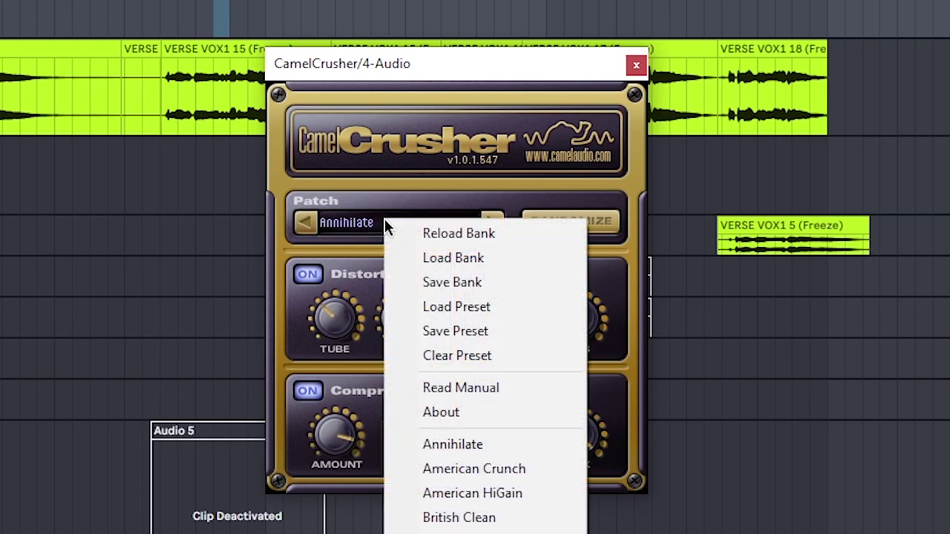
{"action": "left_click", "coordinate": [432, 519]}
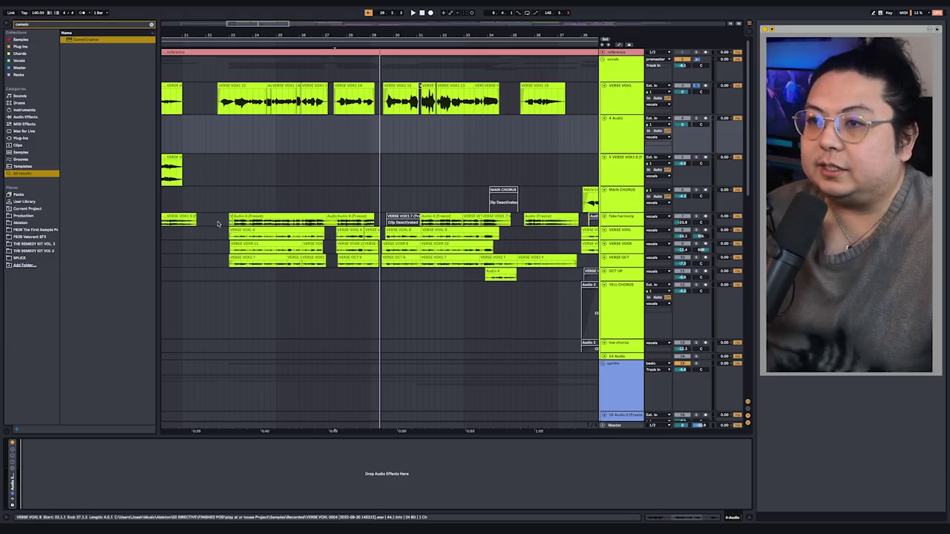
Find Hybrid Reverb in the browser and load it on the vocal track.
{"action": "left_click", "coordinate": [152, 25]}
{"action": "type", "text": "h"}
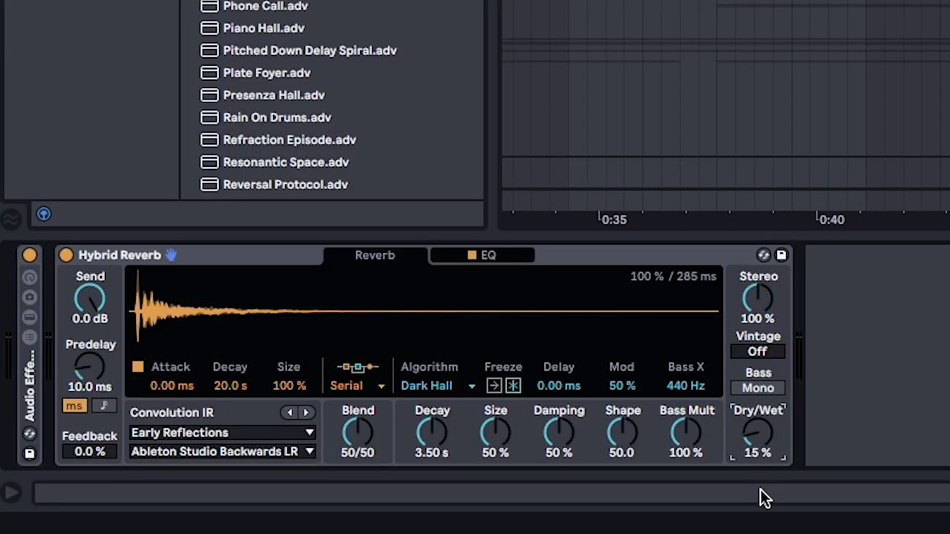
{"action": "right_click", "coordinate": [233, 256]}
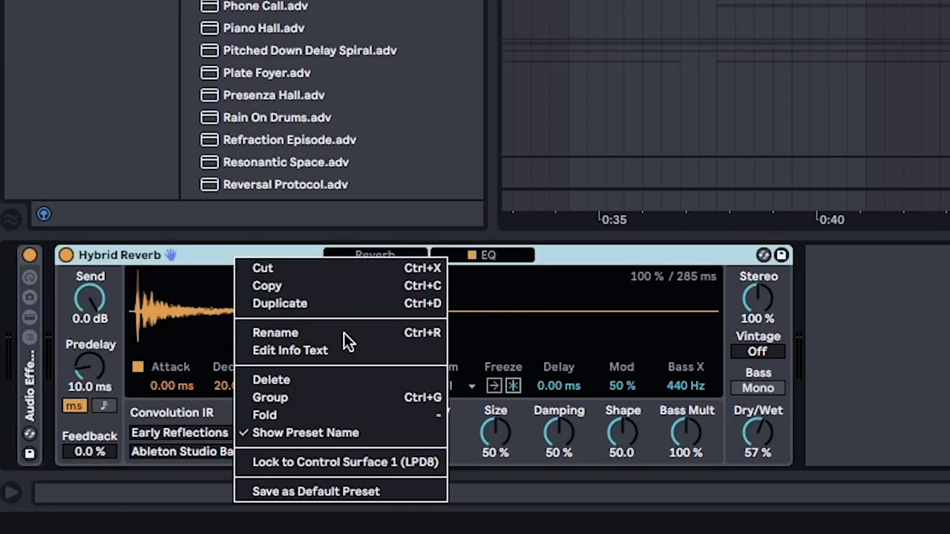
{"action": "left_click", "coordinate": [81, 327]}
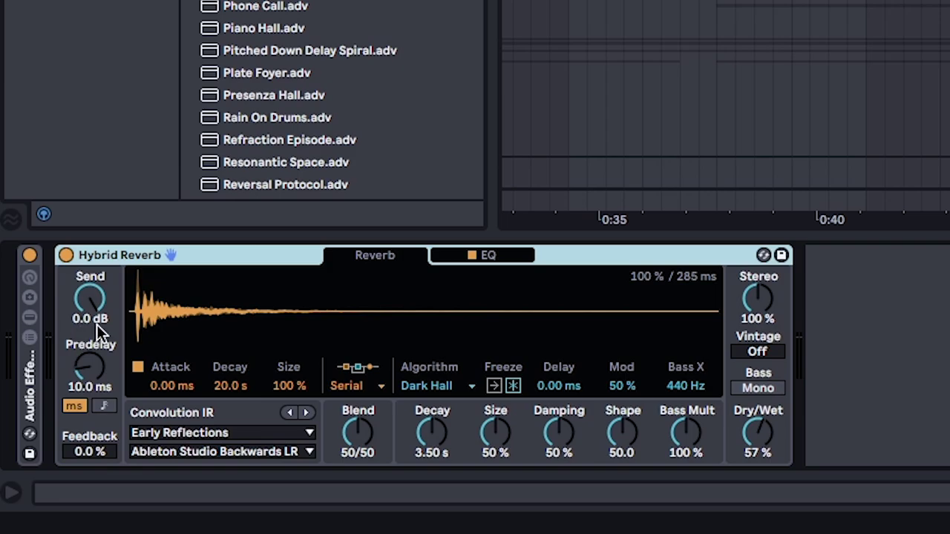
Set up an Audio Effect Rack with parallel reverb and dry chains and choose the Hybrid Reverb's convolution impulse category.
{"action": "right_click", "coordinate": [158, 354]}
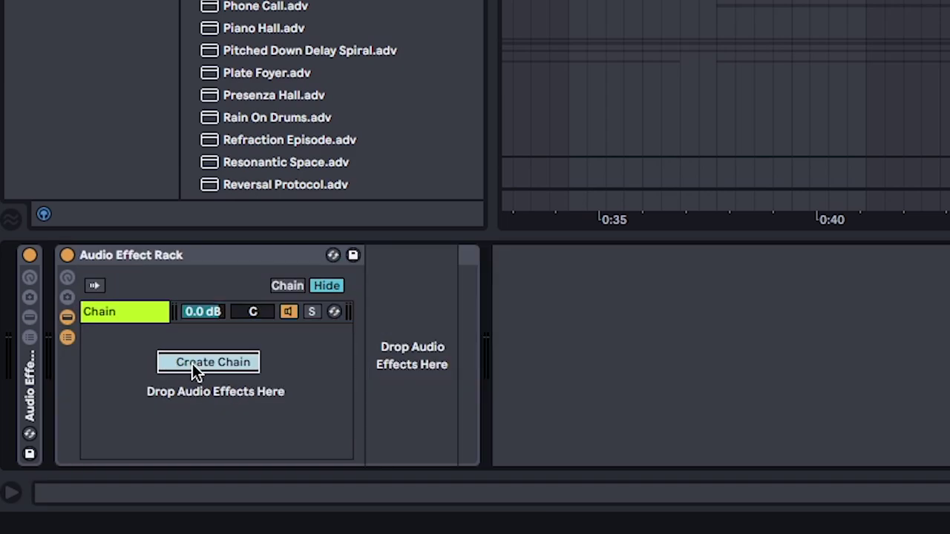
{"action": "left_click", "coordinate": [192, 364]}
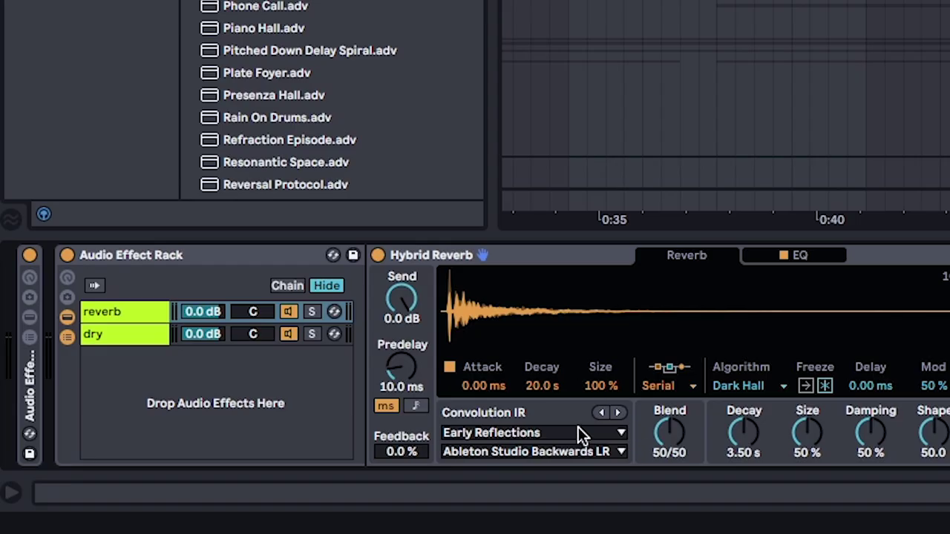
{"action": "left_click", "coordinate": [578, 431]}
{"action": "left_click", "coordinate": [296, 413]}
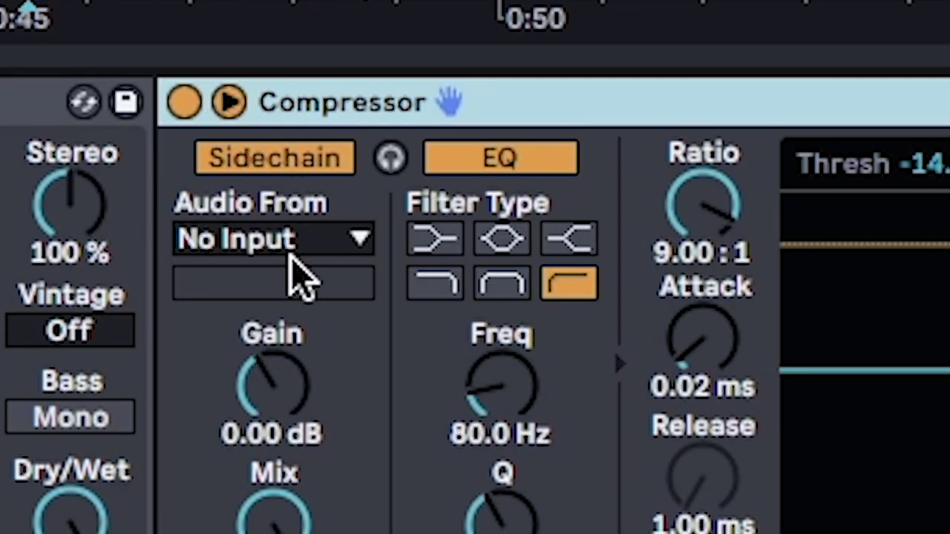
Set the compressor's sidechain source after the reverb to VERSE VOX1 and lower its threshold to about -17.4 dB.
{"action": "left_click", "coordinate": [294, 249]}
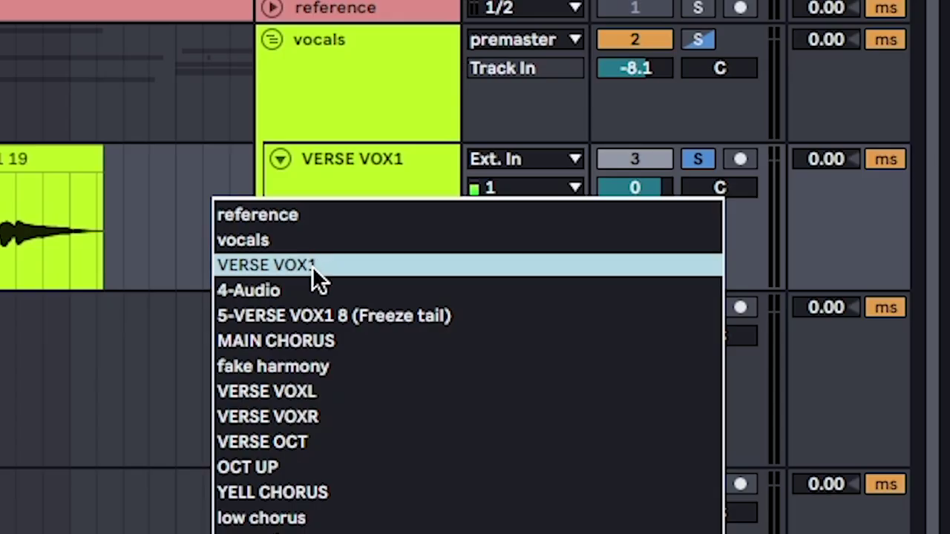
{"action": "left_click", "coordinate": [312, 266]}
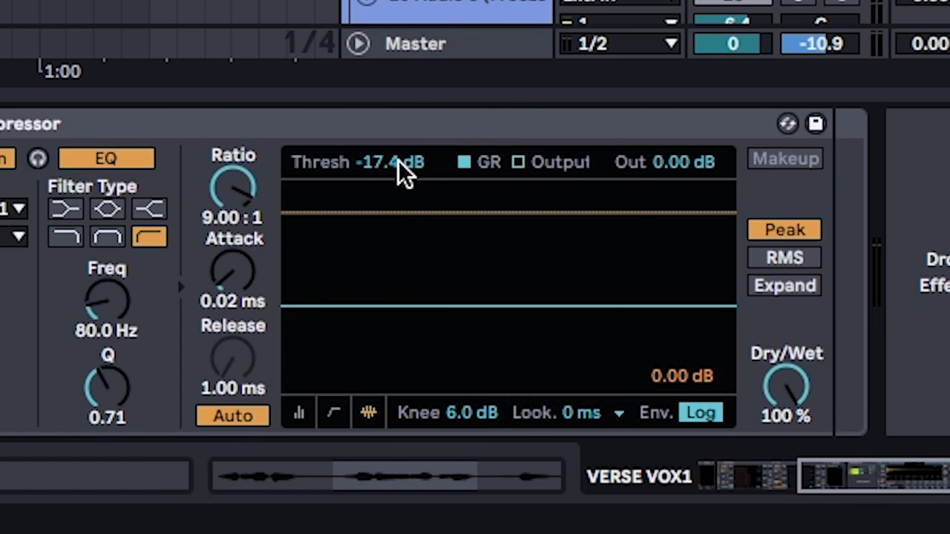
{"action": "left_click_drag", "start_coordinate": [317, 111], "coordinate": [415, 112]}
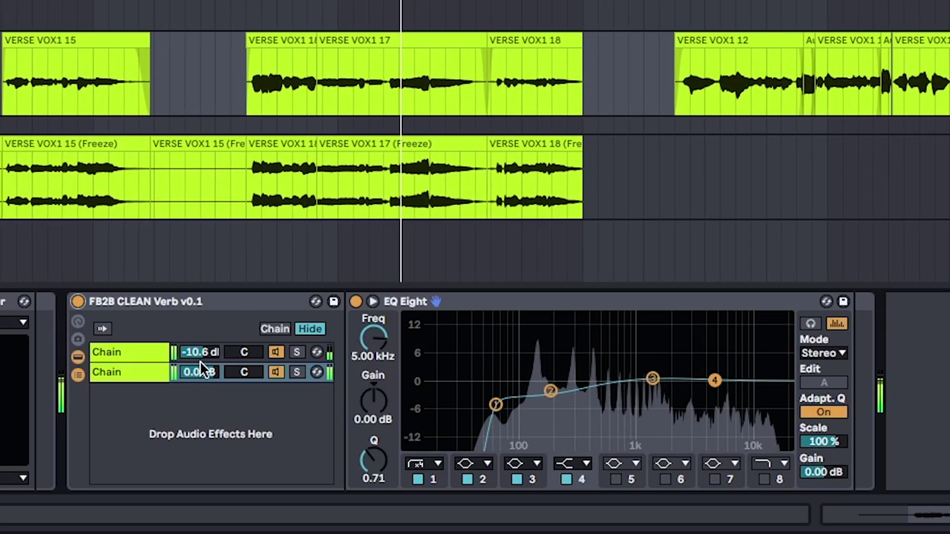
Raise the reverb chain's volume in the FB2B CLEAN Verb rack to 1.0 dB and bring it back down.
{"action": "left_click", "coordinate": [207, 357]}
{"action": "left_click_drag", "start_coordinate": [205, 353], "coordinate": [211, 334]}
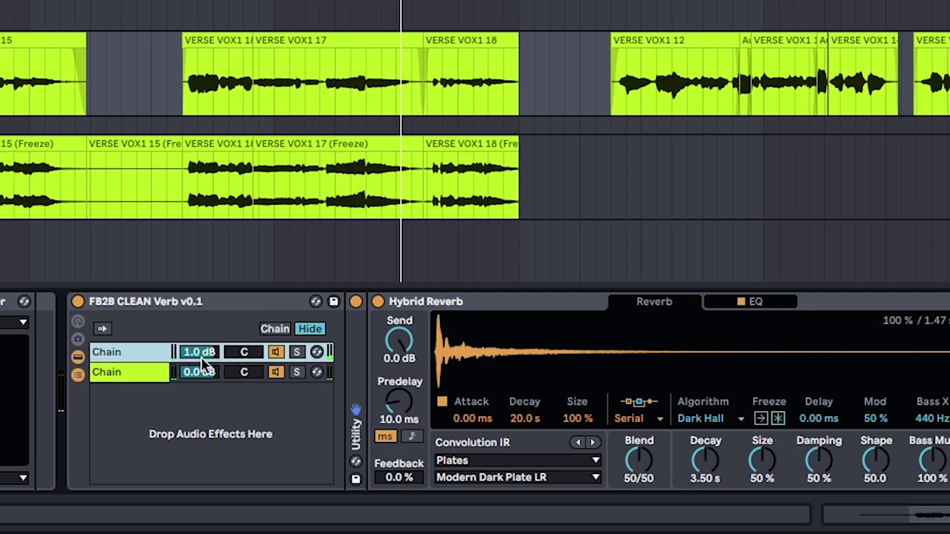
{"action": "left_click_drag", "start_coordinate": [208, 360], "coordinate": [214, 397]}
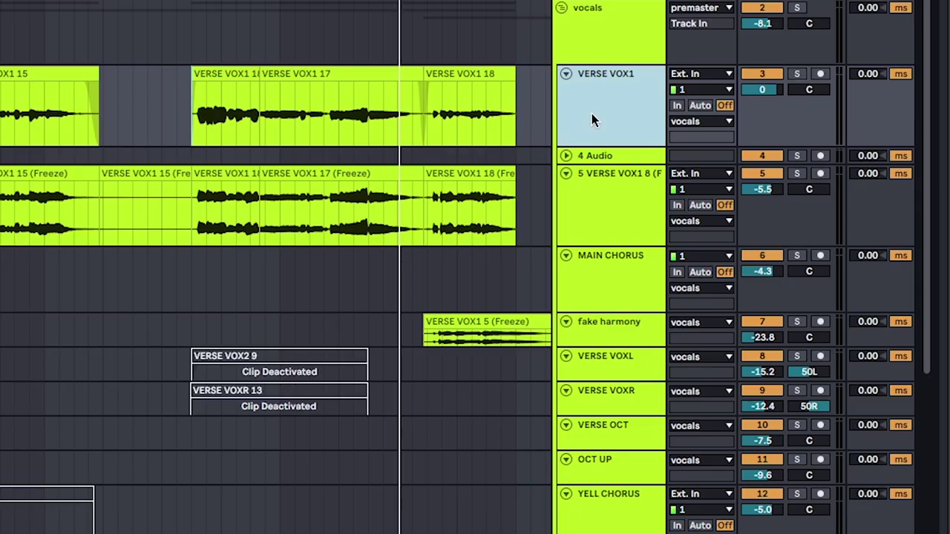
Freeze the VERSE VOX1 track and copy its frozen clips onto the audio track directly below at the same position.
{"action": "right_click", "coordinate": [591, 114]}
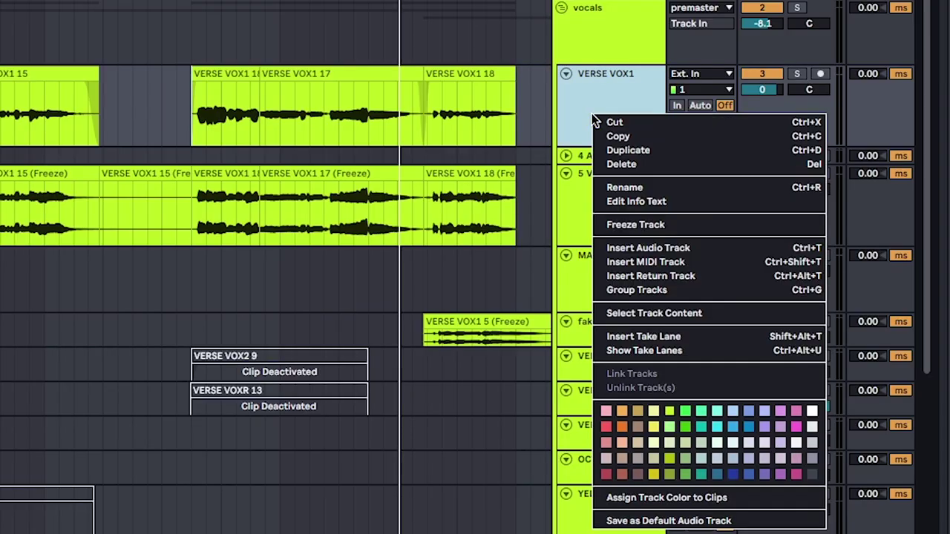
{"action": "left_click", "coordinate": [661, 223]}
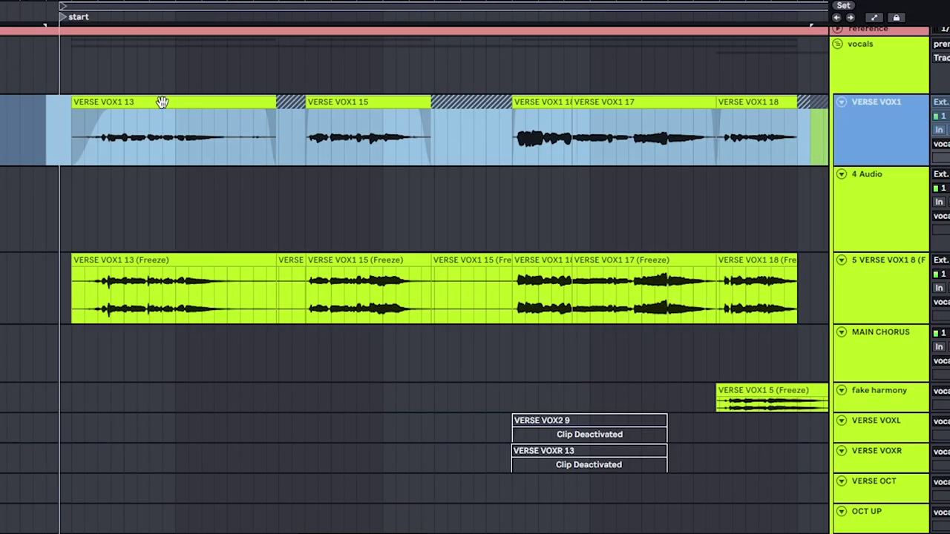
{"action": "left_click_drag", "start_coordinate": [162, 102], "coordinate": [167, 184]}
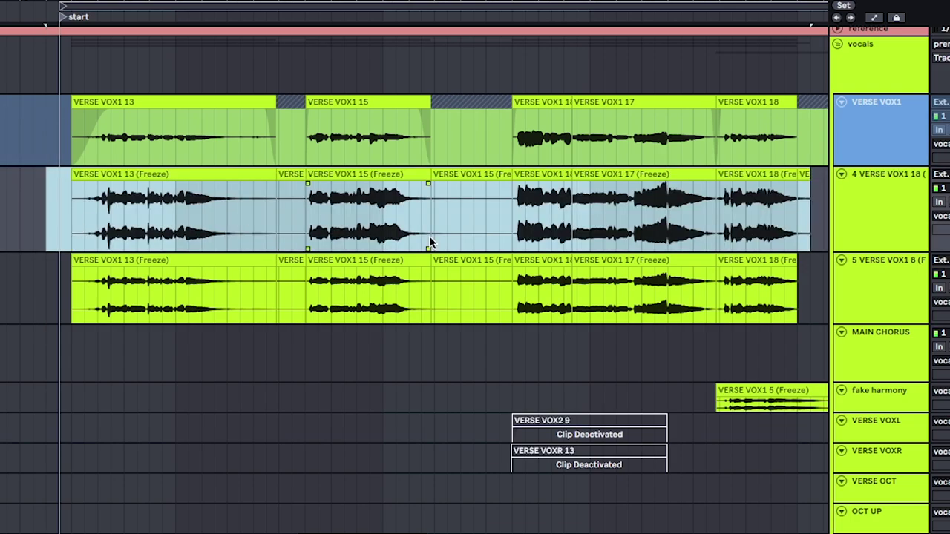
{"action": "left_click", "coordinate": [801, 219]}
{"action": "left_click", "coordinate": [75, 211]}
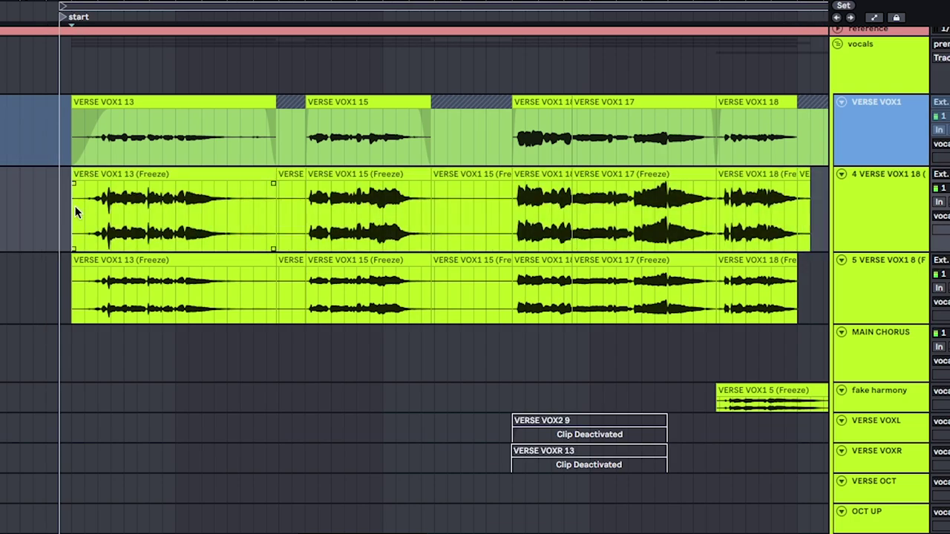
{"action": "left_click_drag", "start_coordinate": [734, 223], "coordinate": [923, 200]}
{"action": "left_click", "coordinate": [861, 143]}
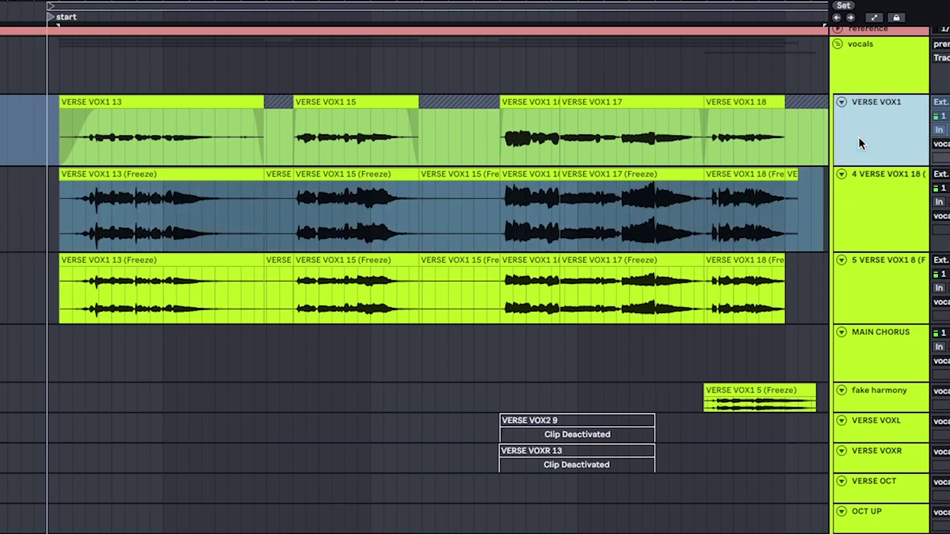
{"action": "left_click", "coordinate": [934, 191]}
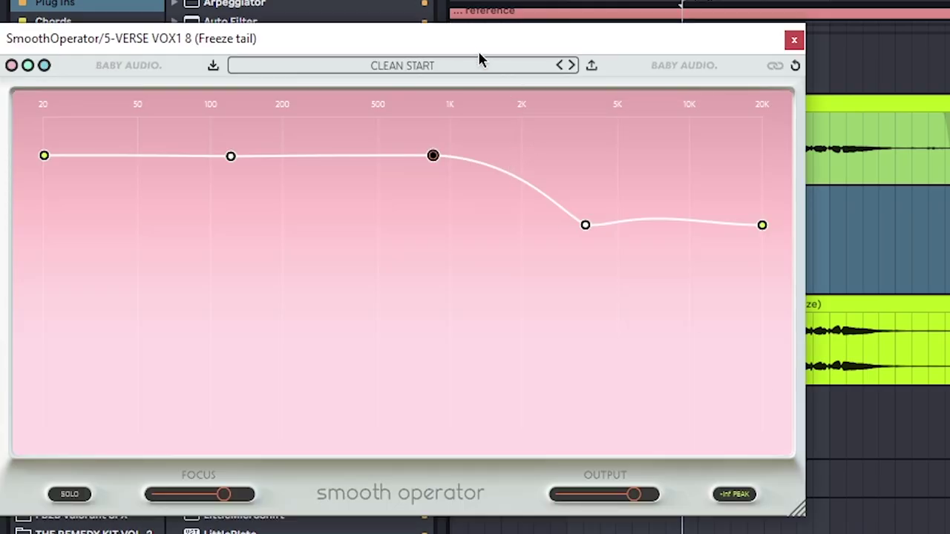
Move the SmoothOperator plug-in window out of the way of the arrangement and close it.
{"action": "left_click_drag", "start_coordinate": [479, 53], "coordinate": [949, 268]}
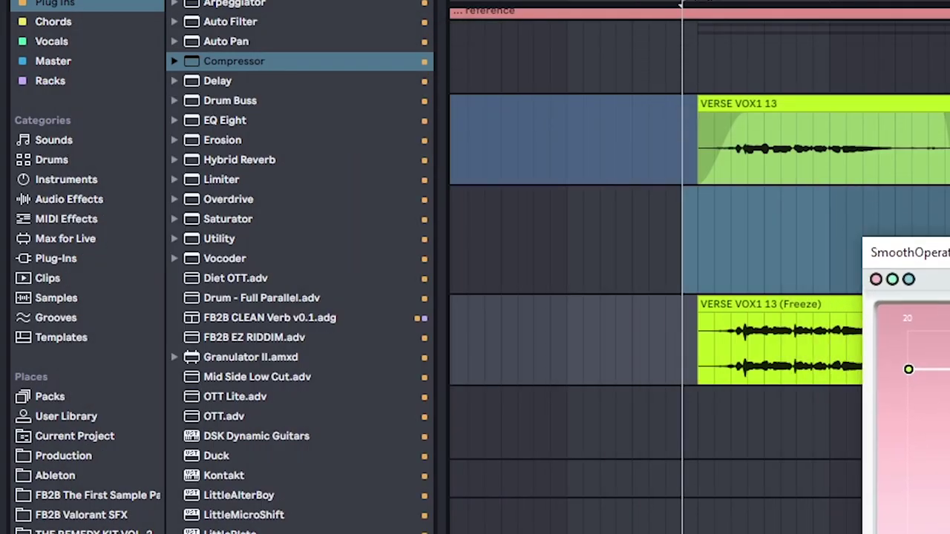
{"action": "left_click_drag", "start_coordinate": [382, 139], "coordinate": [268, 130]}
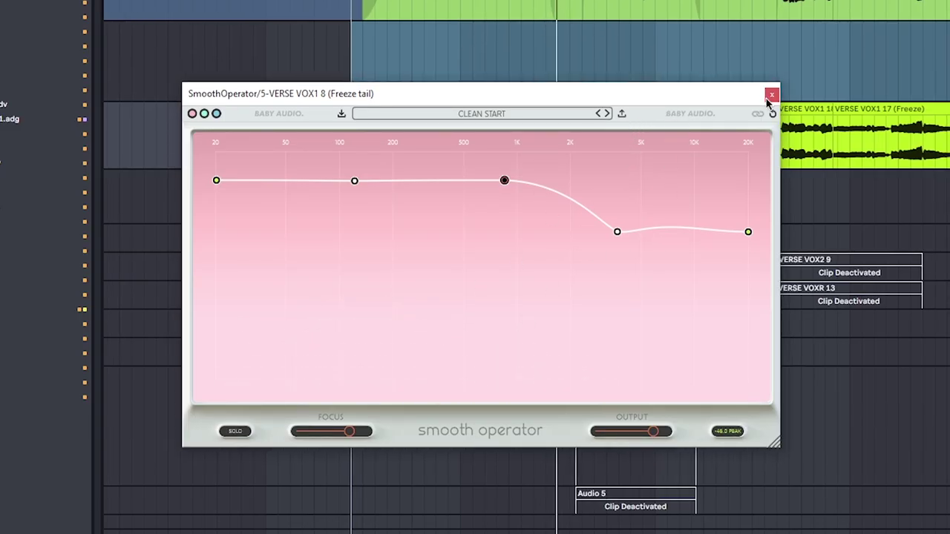
{"action": "left_click", "coordinate": [771, 98]}
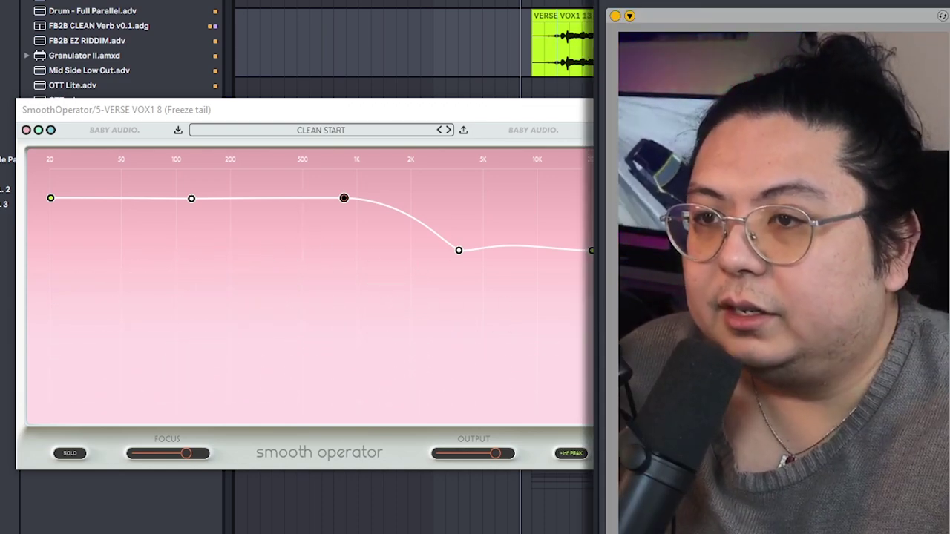
{"action": "left_click", "coordinate": [613, 110]}
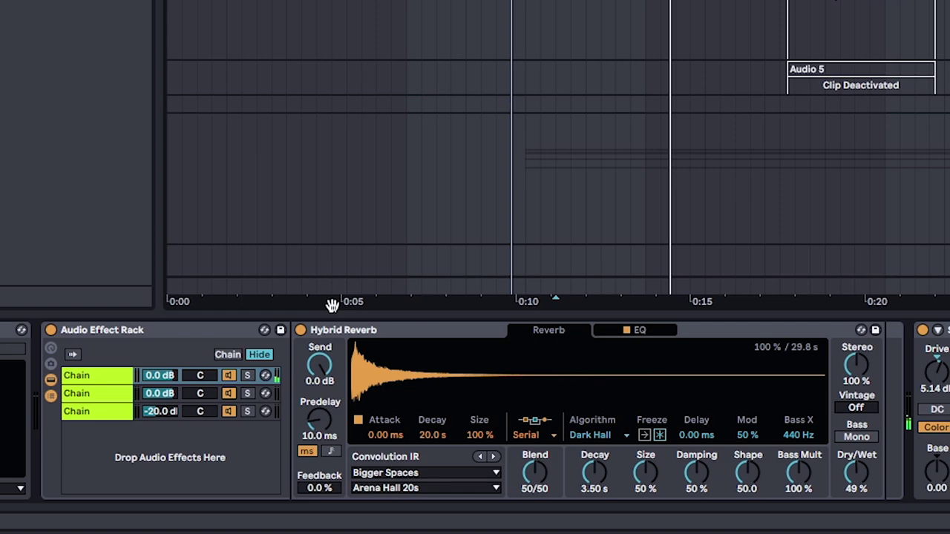
Inspect the Audio Effect Rack's three chains, including Hybrid Reverb and Slight Slap, and toggle the rack's bypass to compare the sound.
{"action": "left_click", "coordinate": [186, 345]}
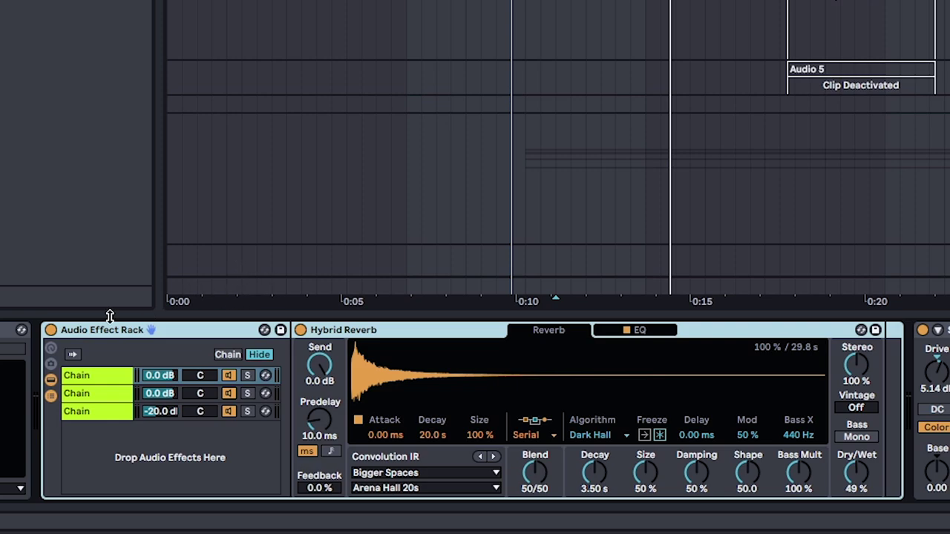
{"action": "left_click", "coordinate": [92, 377]}
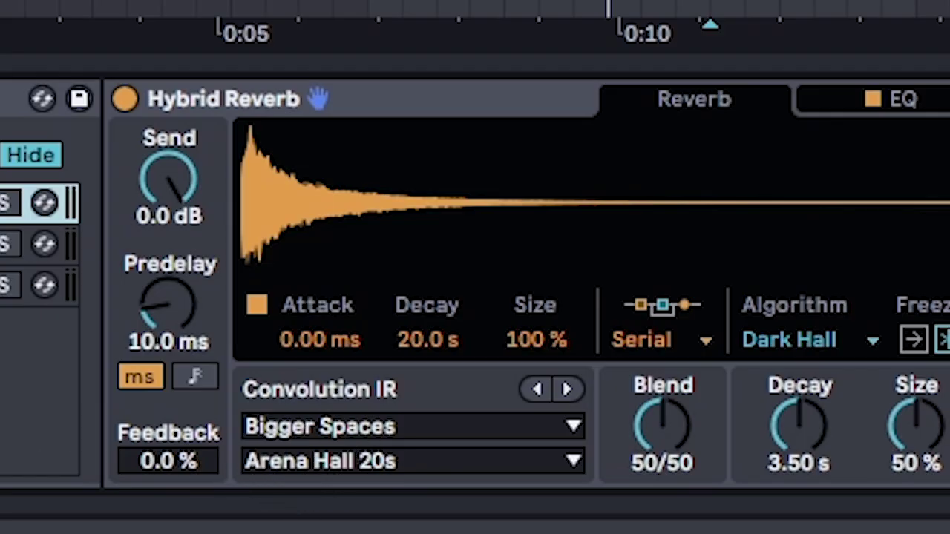
{"action": "left_click", "coordinate": [144, 369]}
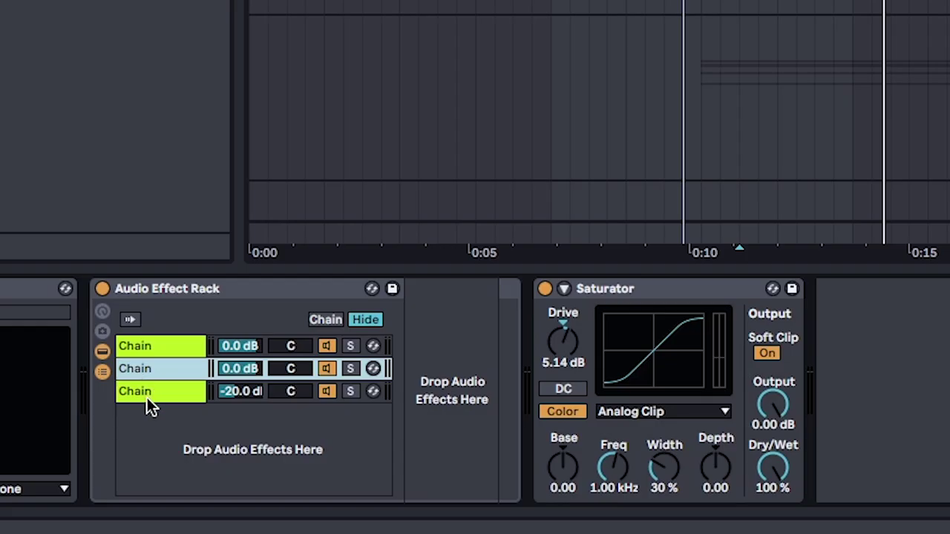
{"action": "left_click", "coordinate": [147, 397]}
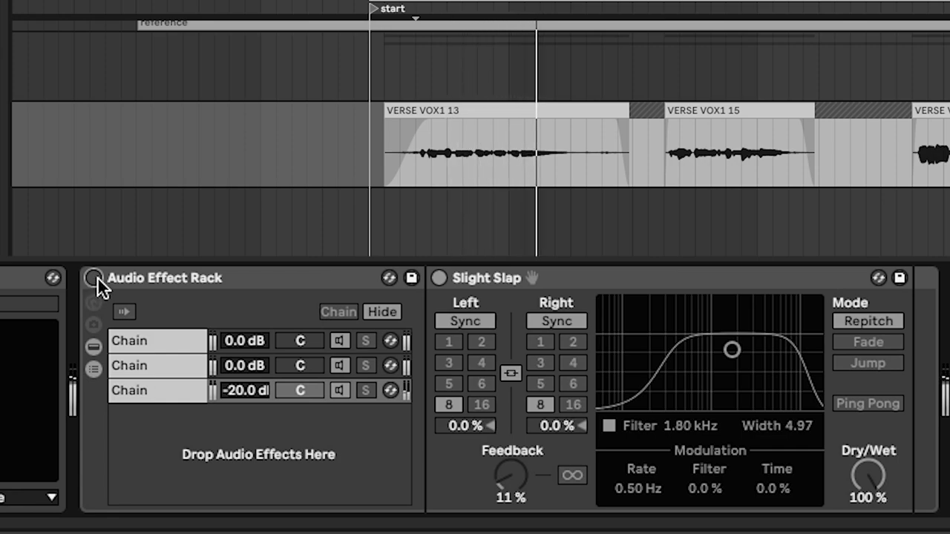
{"action": "left_click", "coordinate": [94, 278]}
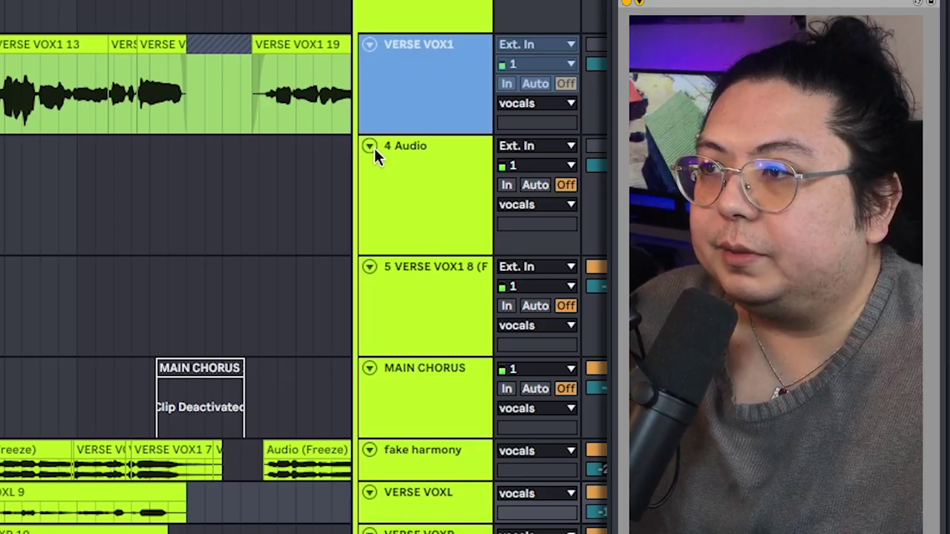
Fold the 4 Audio and 5 VERSE VOX1 8 tracks and select the VERSE VOXL track.
{"action": "left_click", "coordinate": [369, 147]}
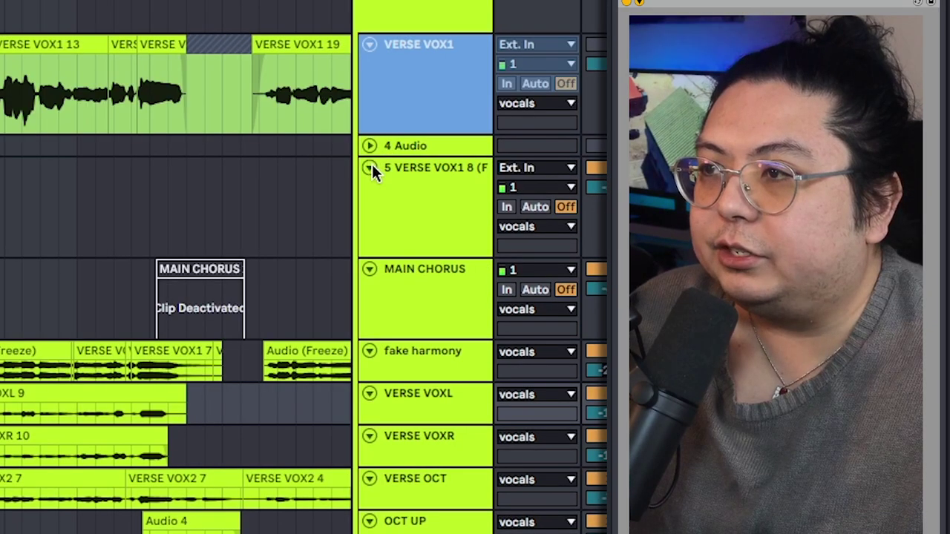
{"action": "left_click", "coordinate": [369, 168]}
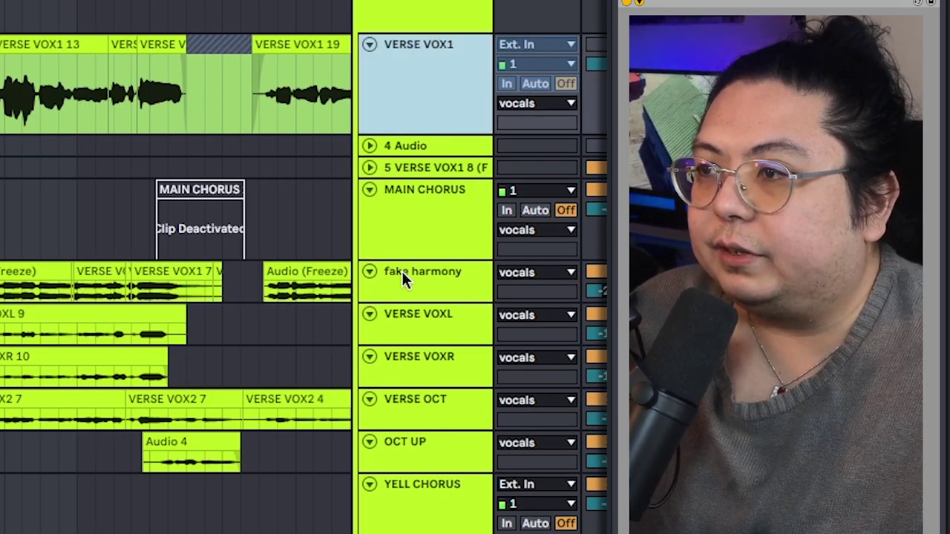
{"action": "left_click", "coordinate": [413, 323]}
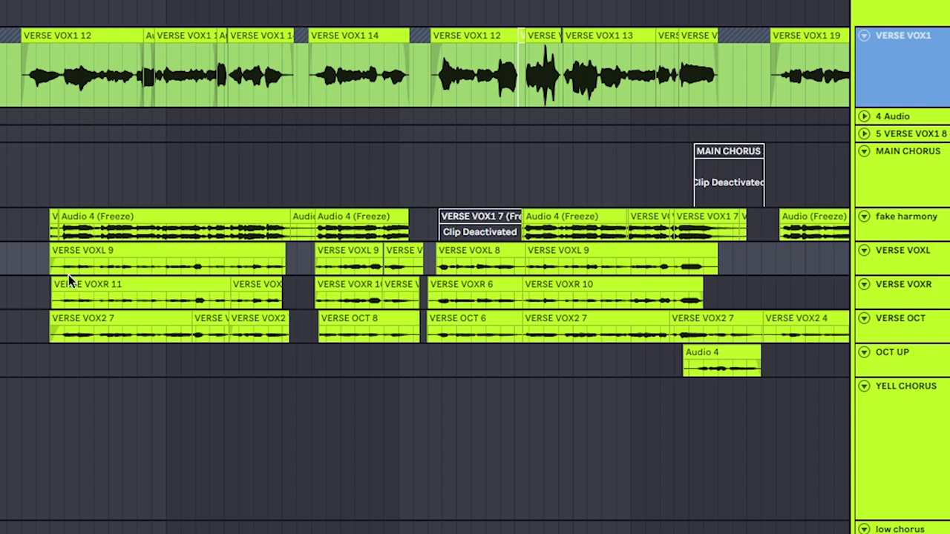
Highlight the full range of doubled vocal clips on the VERSE VOXL and VERSE VOXR tracks.
{"action": "left_click_drag", "start_coordinate": [51, 297], "coordinate": [791, 297]}
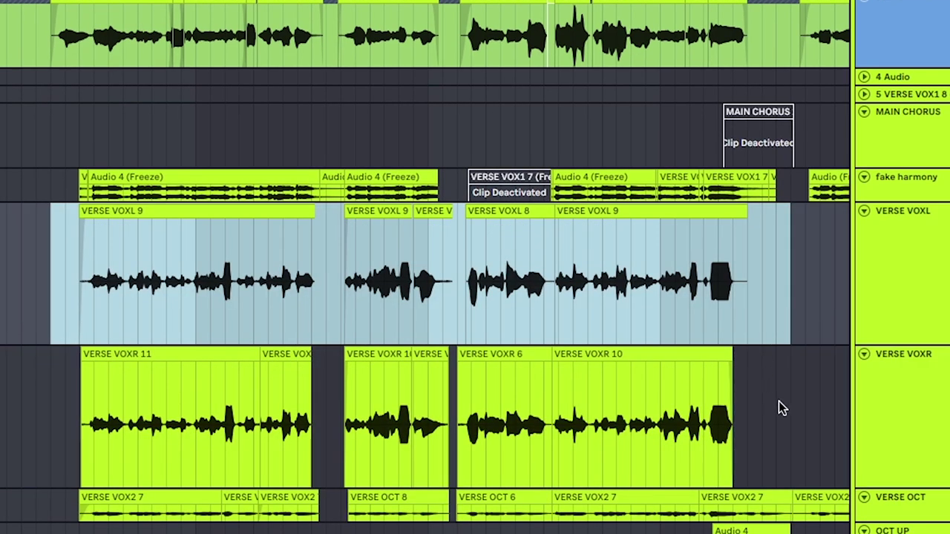
{"action": "left_click_drag", "start_coordinate": [791, 401], "coordinate": [3, 405]}
{"action": "left_click", "coordinate": [22, 408]}
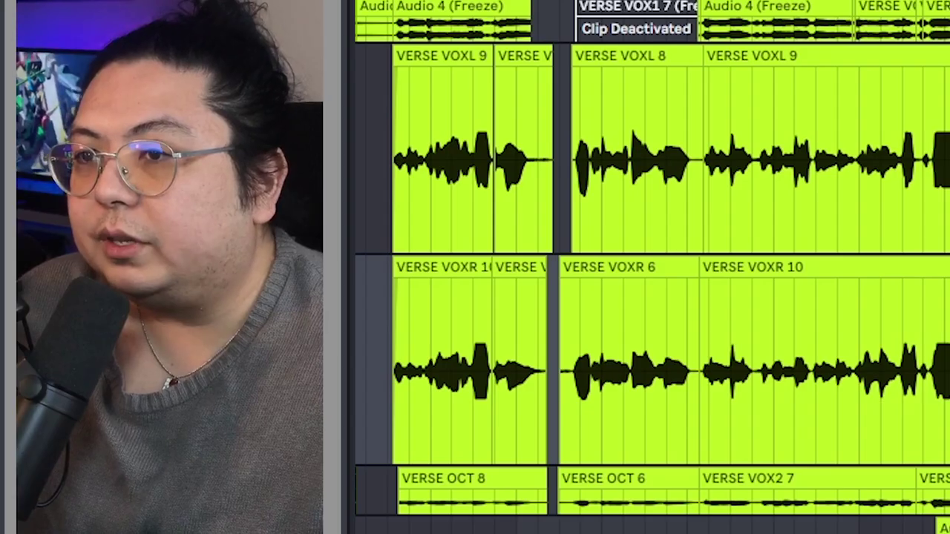
{"action": "left_click_drag", "start_coordinate": [358, 186], "coordinate": [947, 186]}
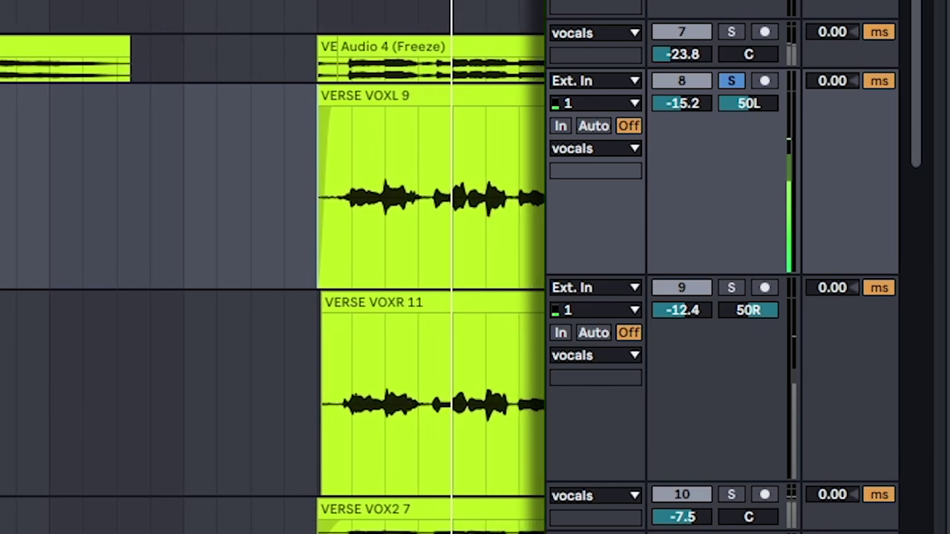
Solo VERSE VOXR together with VERSE VOXL and check the volume and panning of both tracks.
{"action": "left_click", "coordinate": [731, 289]}
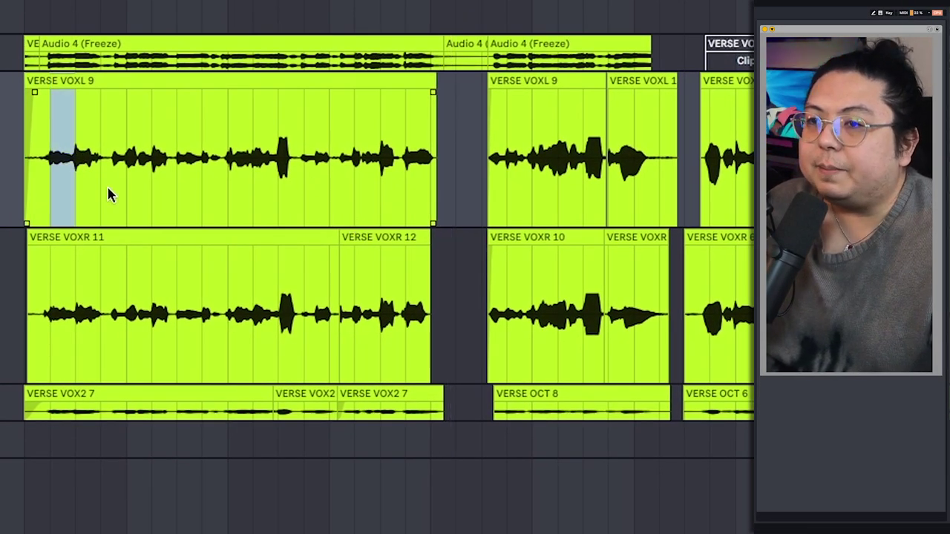
{"action": "left_click_drag", "start_coordinate": [109, 194], "coordinate": [444, 191]}
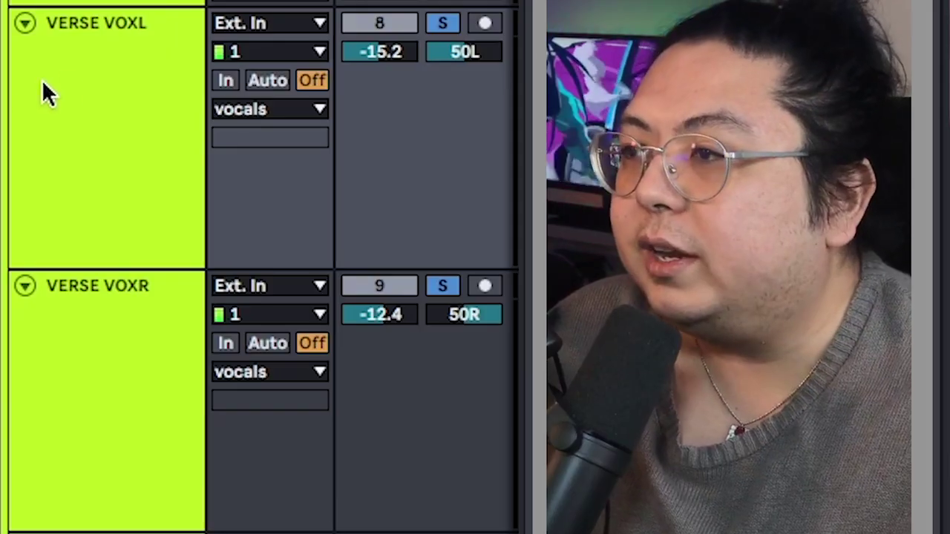
{"action": "left_click", "coordinate": [42, 91]}
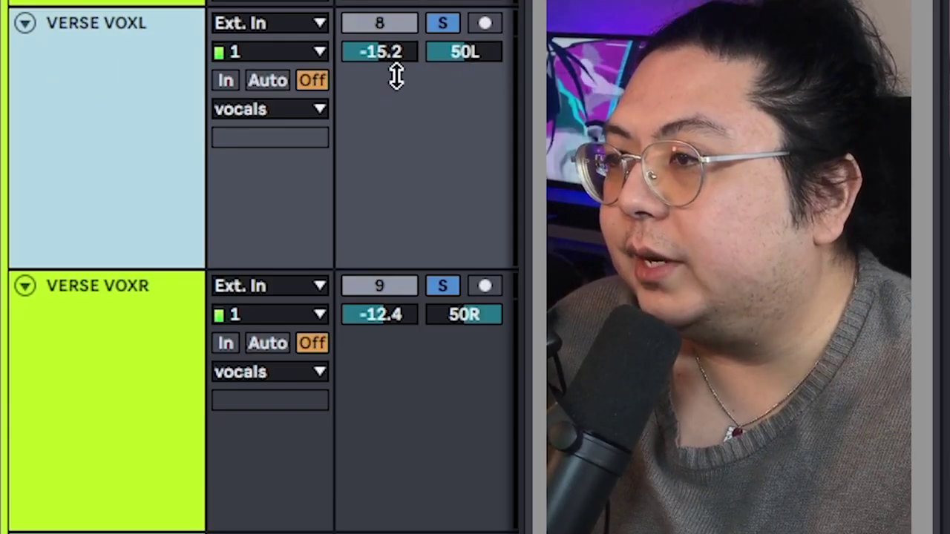
{"action": "left_click", "coordinate": [497, 275]}
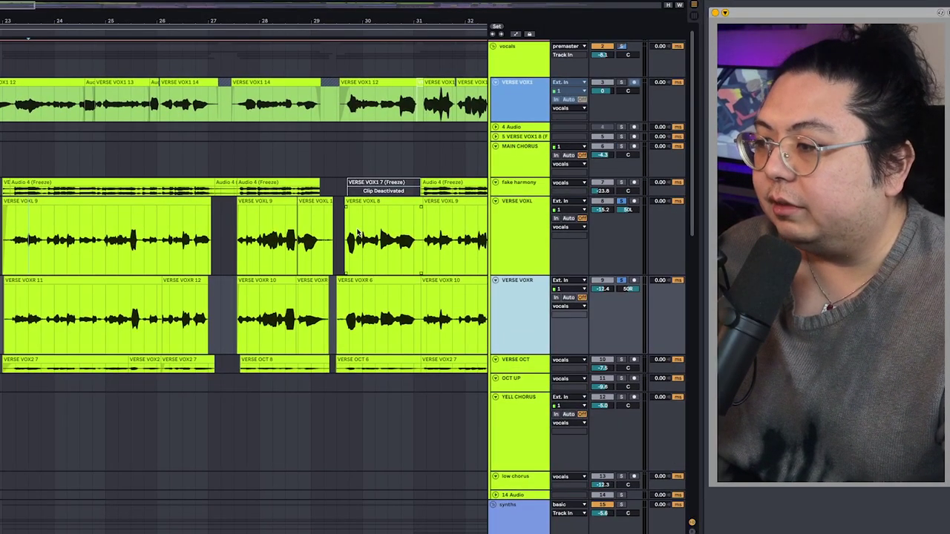
{"action": "scroll", "coordinate": [357, 234], "scroll_direction": "up", "scroll_amount": 1}
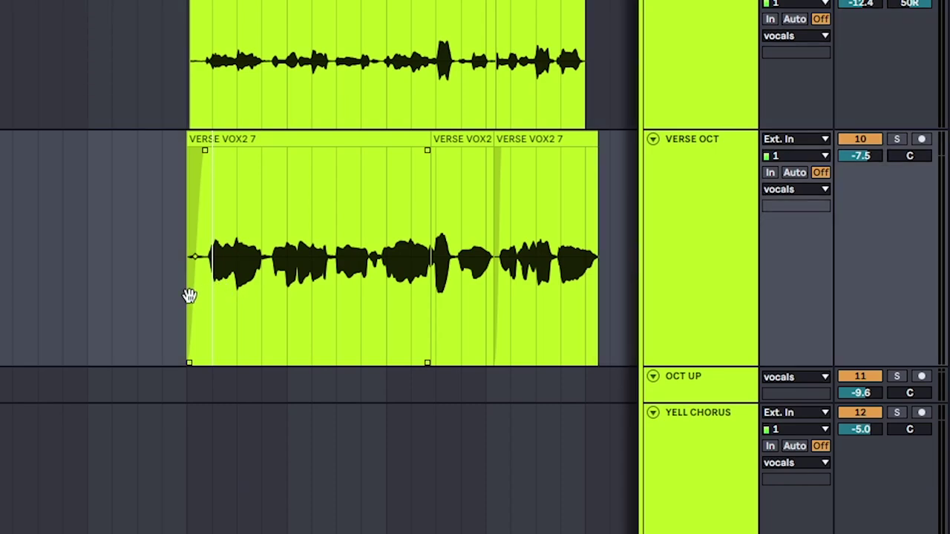
Select the first group of octave vocal clips, from VERSE VOX2 7 onward, on the VERSE OCT track.
{"action": "left_click_drag", "start_coordinate": [190, 296], "coordinate": [623, 305]}
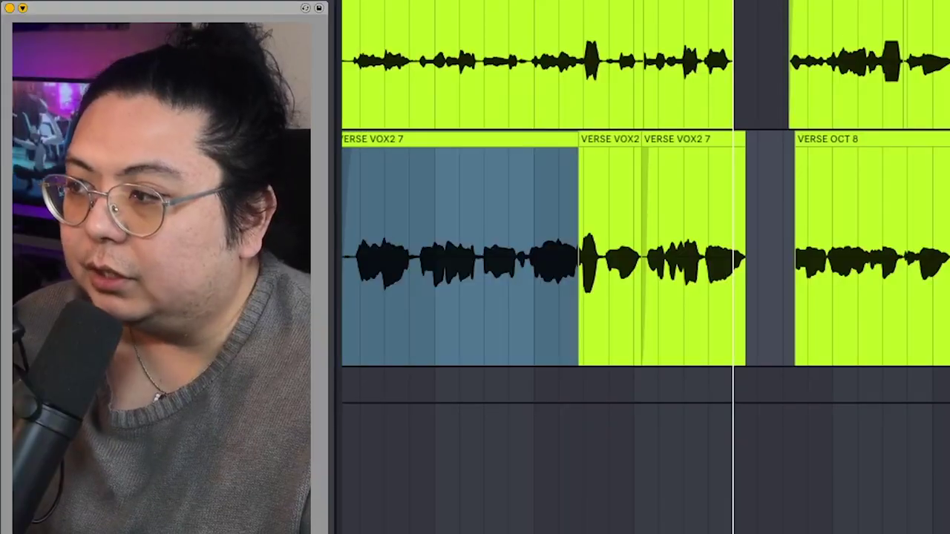
{"action": "left_click_drag", "start_coordinate": [350, 275], "coordinate": [789, 291]}
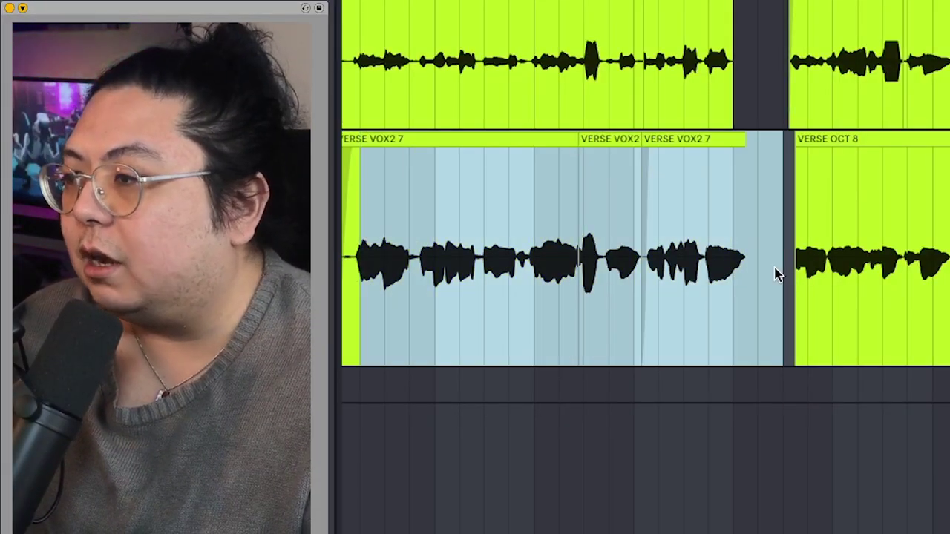
{"action": "left_click", "coordinate": [417, 134]}
{"action": "left_click", "coordinate": [702, 138]}
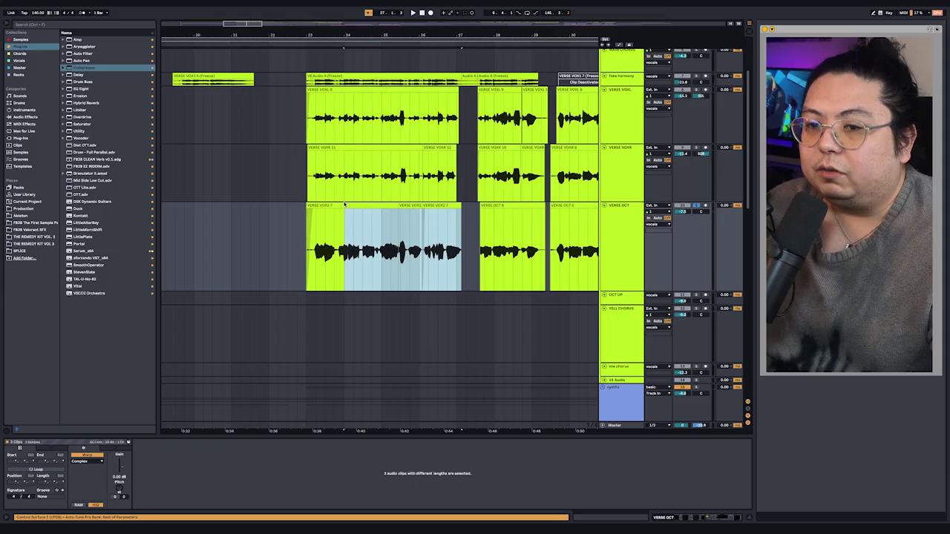
Copy the frozen VERSE VOX1 12 clip onto the VERSE OCT track and set it to -12 semitones in Pro warp mode with formants at 39.84.
{"action": "left_click", "coordinate": [344, 204]}
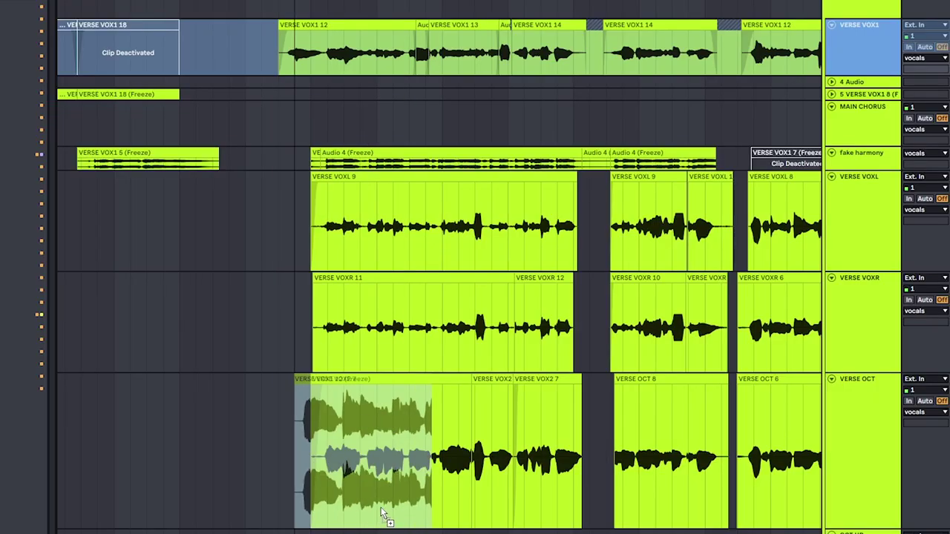
{"action": "left_click_drag", "start_coordinate": [373, 503], "coordinate": [372, 503]}
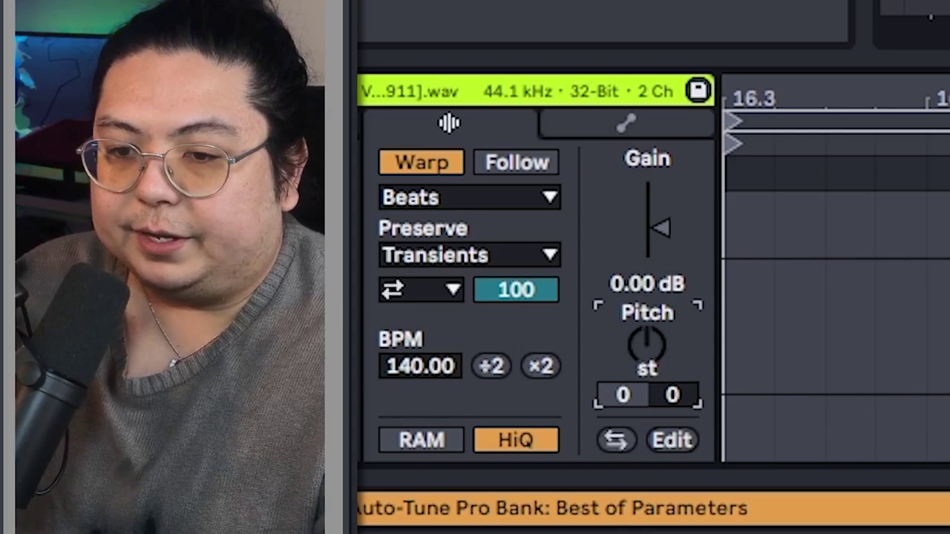
{"action": "left_click", "coordinate": [624, 395]}
{"action": "type", "text": "-12"}
{"action": "key", "text": "Return"}
{"action": "left_click", "coordinate": [507, 199]}
{"action": "left_click", "coordinate": [494, 384]}
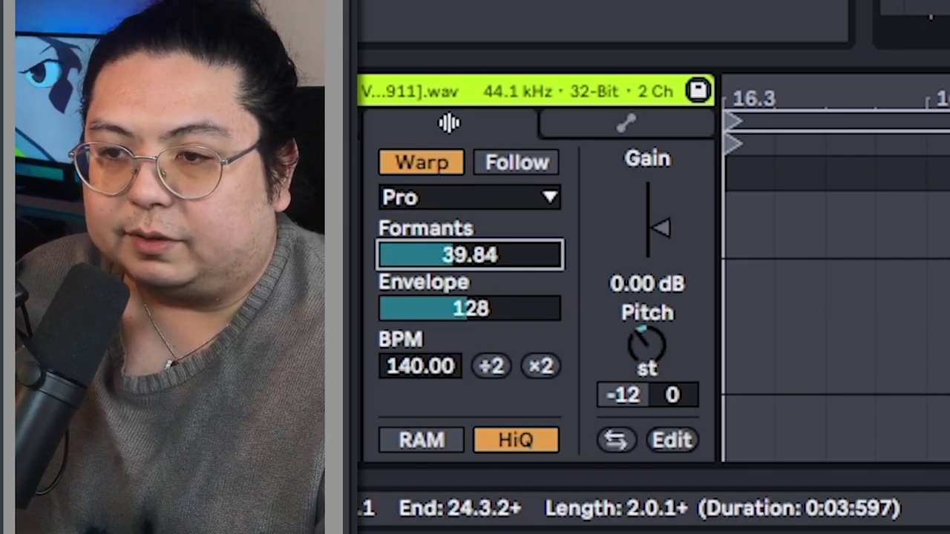
{"action": "left_click", "coordinate": [668, 8]}
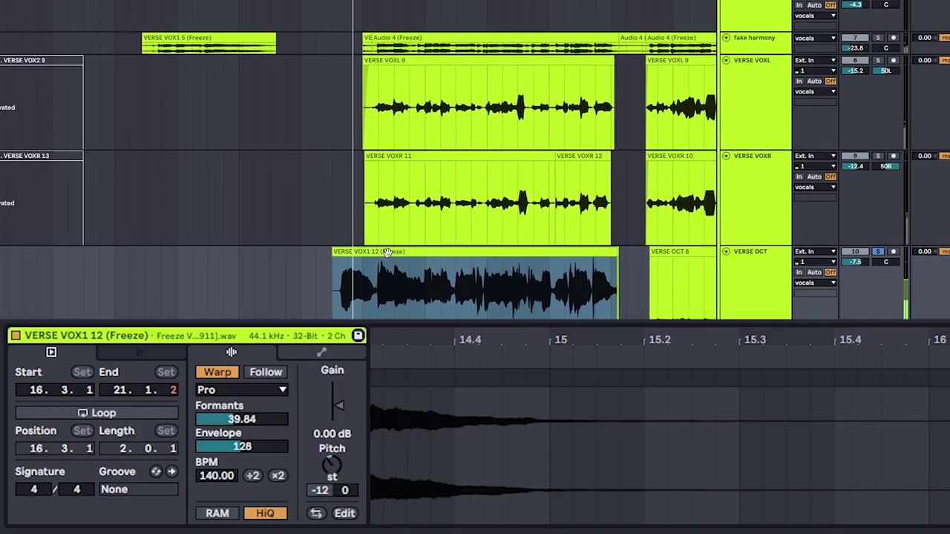
{"action": "left_click_drag", "start_coordinate": [397, 275], "coordinate": [306, 257]}
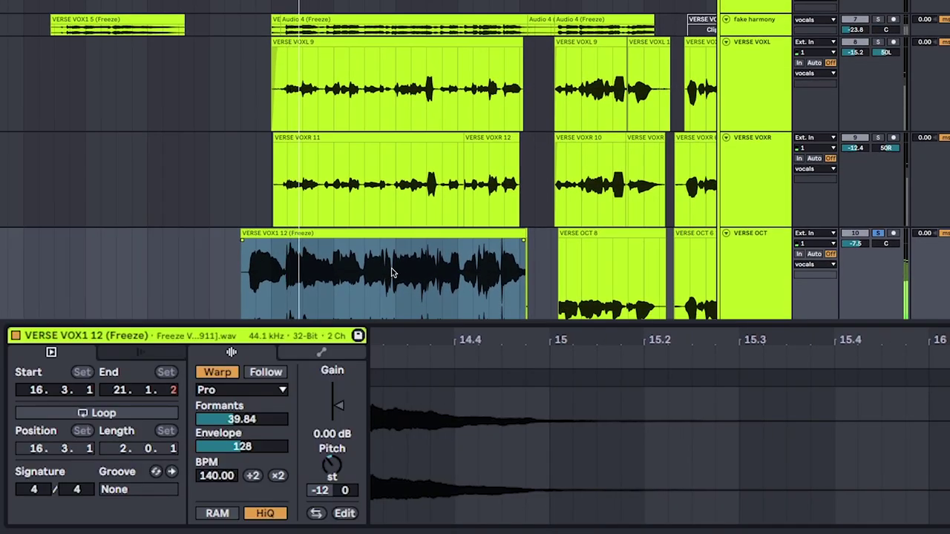
{"action": "left_click_drag", "start_coordinate": [391, 275], "coordinate": [405, 221]}
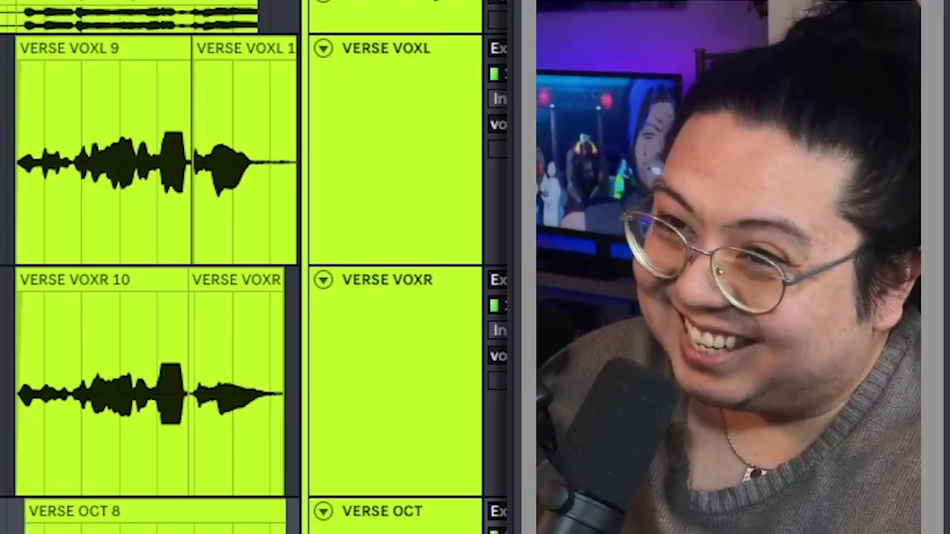
Select the end section of the frozen Audio 4 clip on the fake harmony track.
{"action": "scroll", "coordinate": [252, 267], "scroll_direction": "up", "scroll_amount": 3}
{"action": "scroll", "coordinate": [427, 182], "scroll_direction": "up", "scroll_amount": 3}
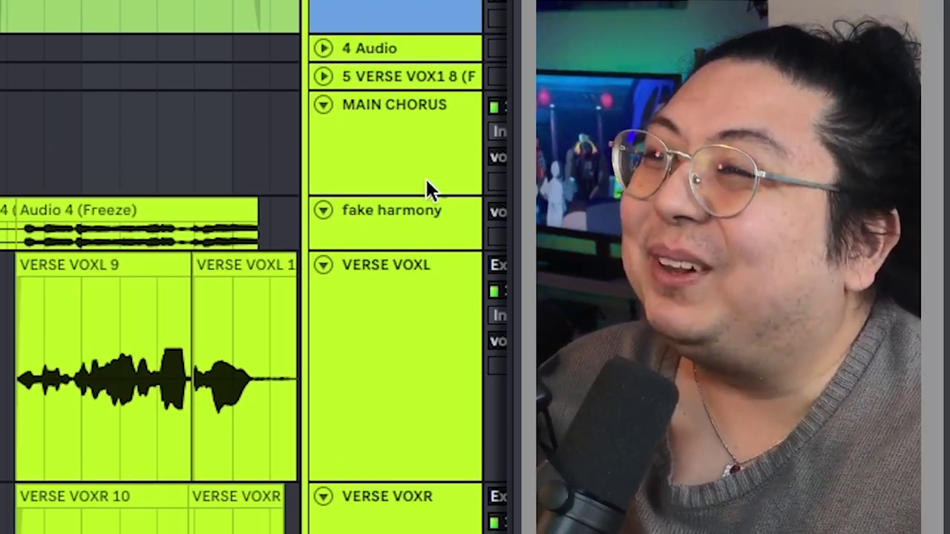
{"action": "scroll", "coordinate": [406, 223], "scroll_direction": "up", "scroll_amount": 5}
{"action": "scroll", "coordinate": [152, 311], "scroll_direction": "right", "scroll_amount": 2}
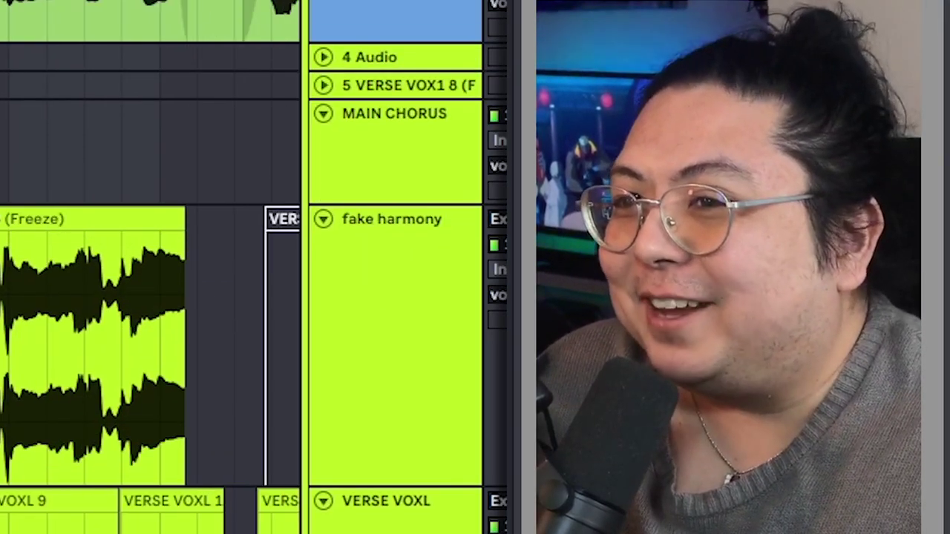
{"action": "left_click_drag", "start_coordinate": [3, 371], "coordinate": [258, 391]}
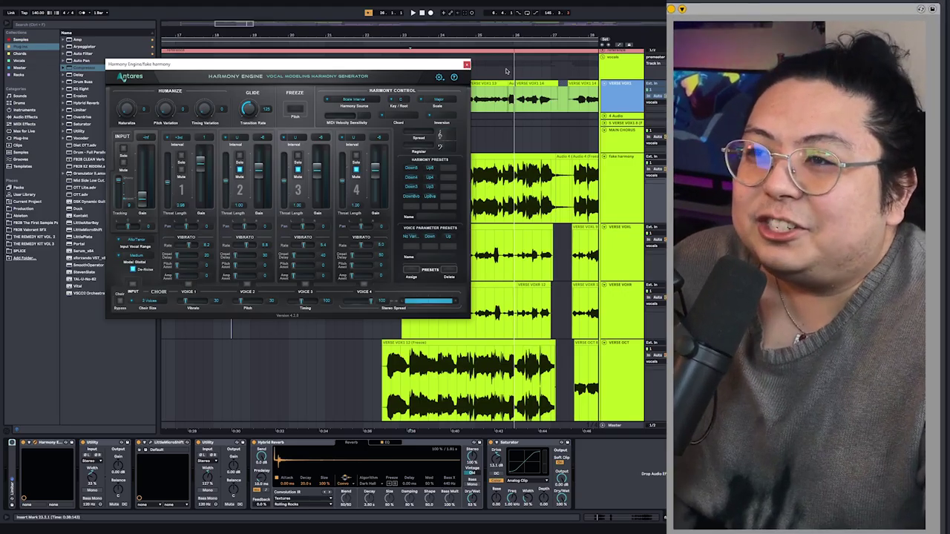
Close the Harmony Engine window and review the frozen Audio 4 clips on the fake harmony track.
{"action": "left_click", "coordinate": [466, 65]}
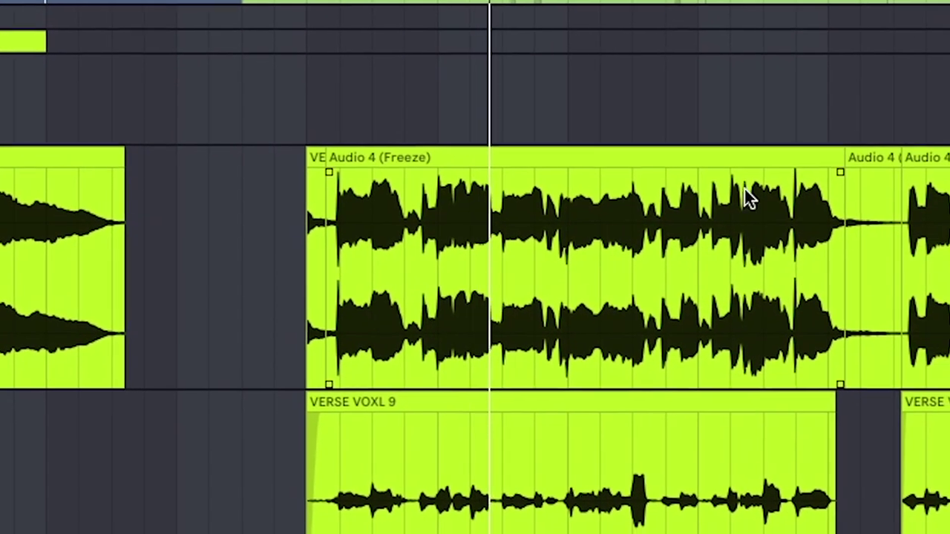
{"action": "left_click", "coordinate": [735, 222]}
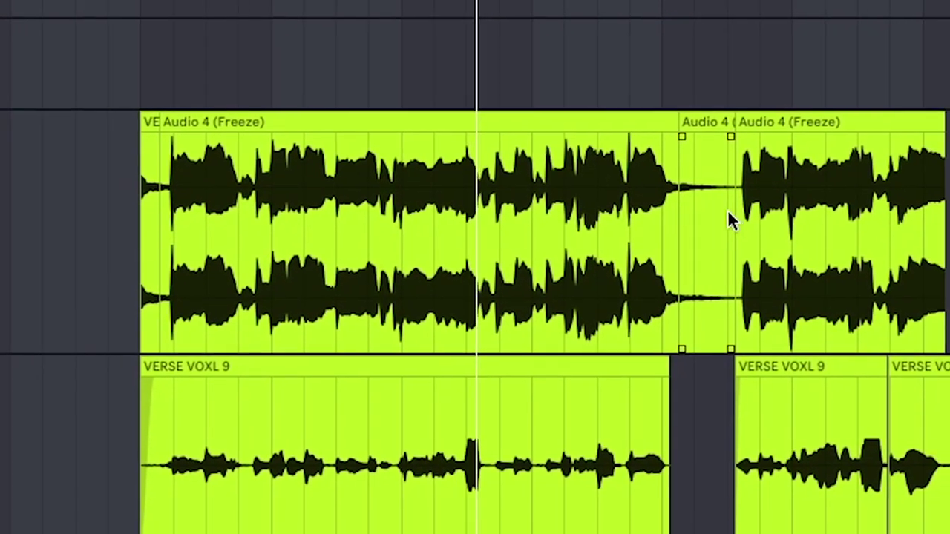
{"action": "left_click", "coordinate": [762, 184]}
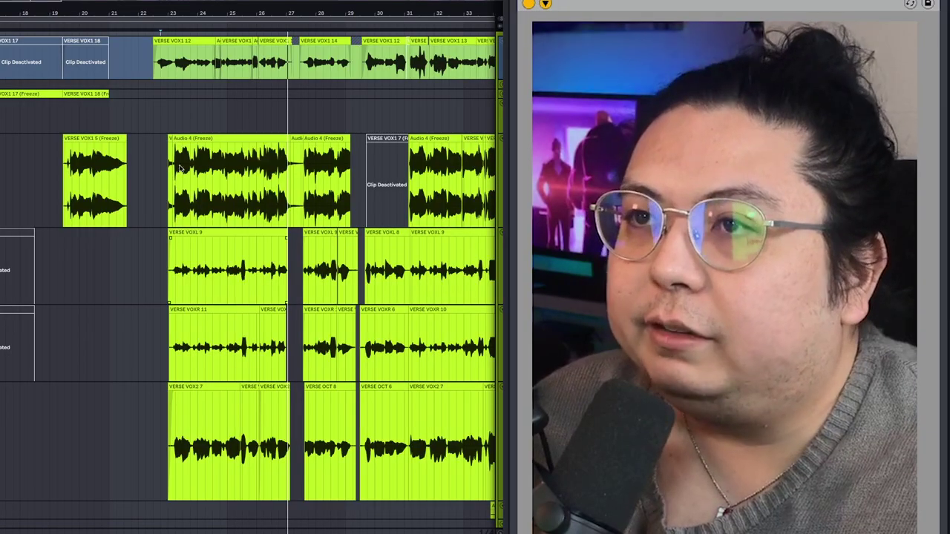
Examine the fake harmony, VERSE VOXL, VERSE VOXR and VERSE OCT clips from the verse through the MAIN CHORUS section.
{"action": "scroll", "coordinate": [214, 222], "scroll_direction": "right", "scroll_amount": 3}
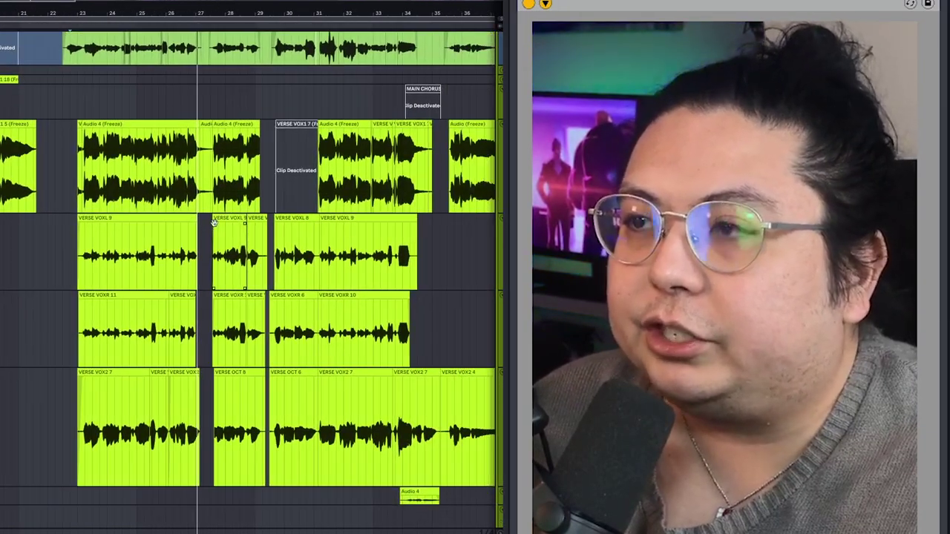
{"action": "scroll", "coordinate": [304, 196], "scroll_direction": "up", "scroll_amount": 1}
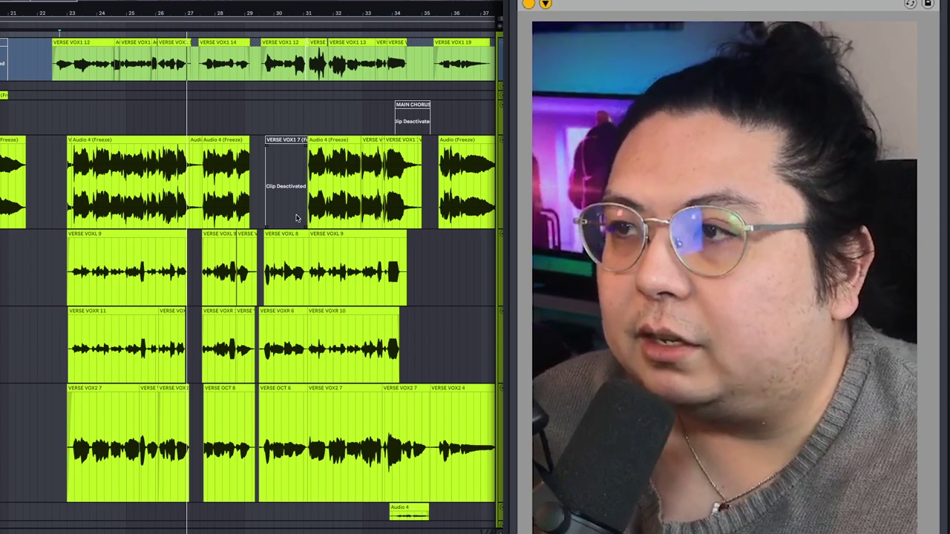
{"action": "scroll", "coordinate": [389, 229], "scroll_direction": "right", "scroll_amount": 10}
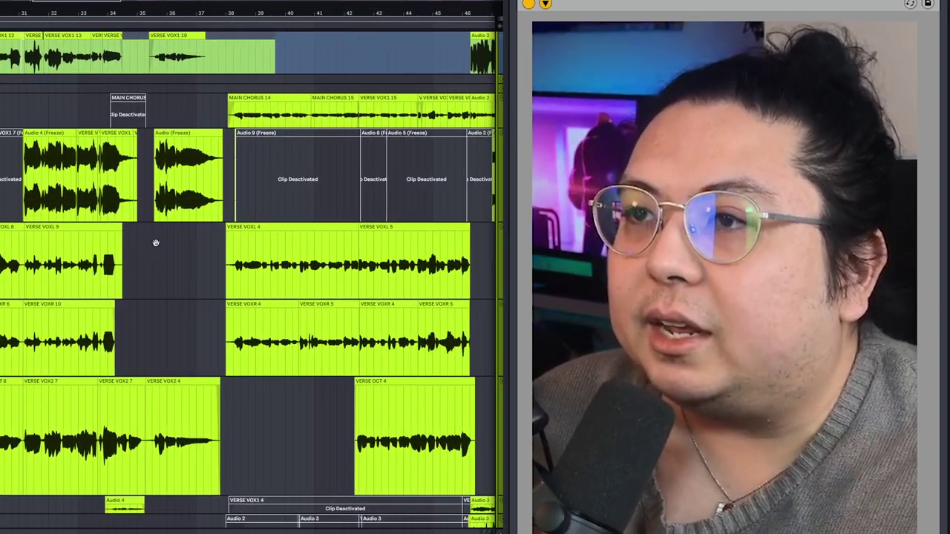
{"action": "scroll", "coordinate": [155, 244], "scroll_direction": "up", "scroll_amount": 2}
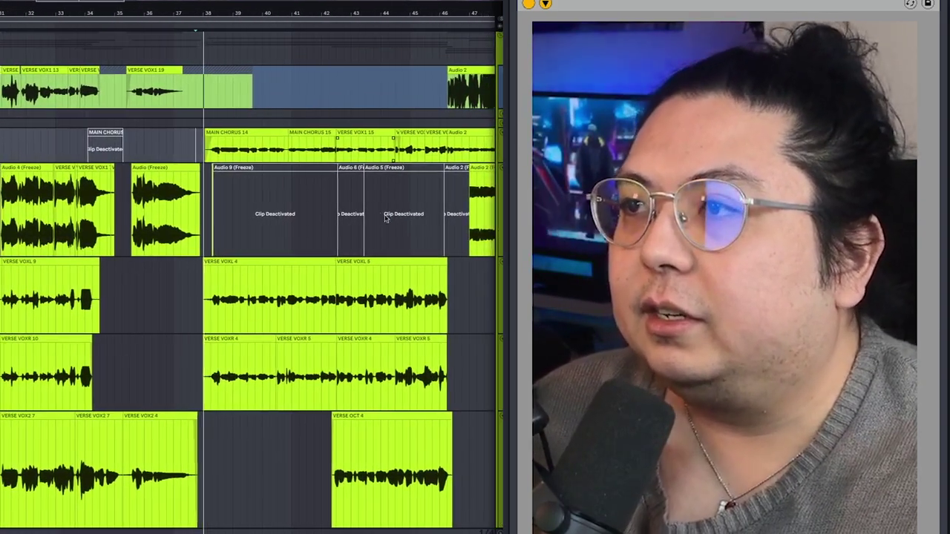
{"action": "scroll", "coordinate": [322, 207], "scroll_direction": "down", "scroll_amount": 1}
{"action": "scroll", "coordinate": [322, 207], "scroll_direction": "right", "scroll_amount": 1}
{"action": "scroll", "coordinate": [321, 207], "scroll_direction": "down", "scroll_amount": 2}
{"action": "scroll", "coordinate": [321, 207], "scroll_direction": "right", "scroll_amount": 1}
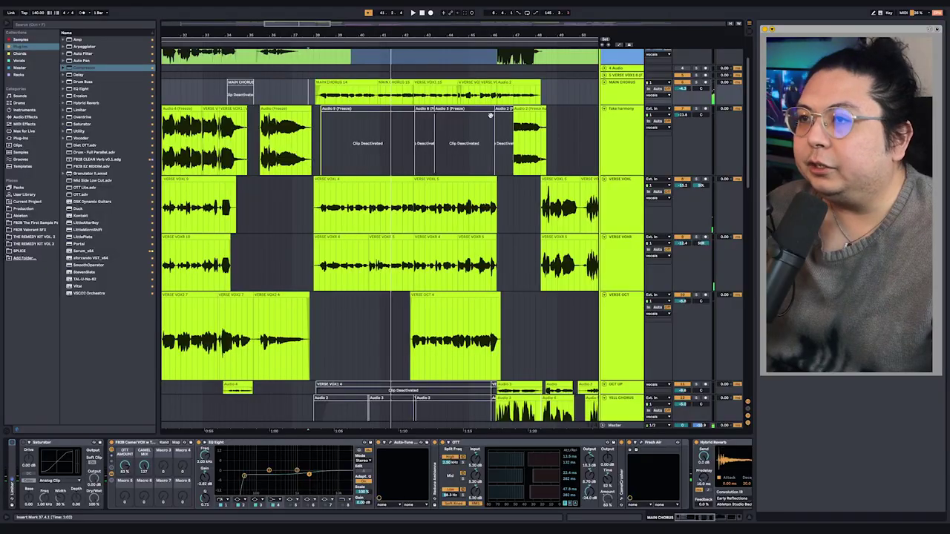
Review the MAIN CHORUS track's clips and its effects chain, including EQ Eight, Auto-Tune, OTT, Fresh Air and Hybrid Reverb.
{"action": "scroll", "coordinate": [283, 167], "scroll_direction": "up", "scroll_amount": 1}
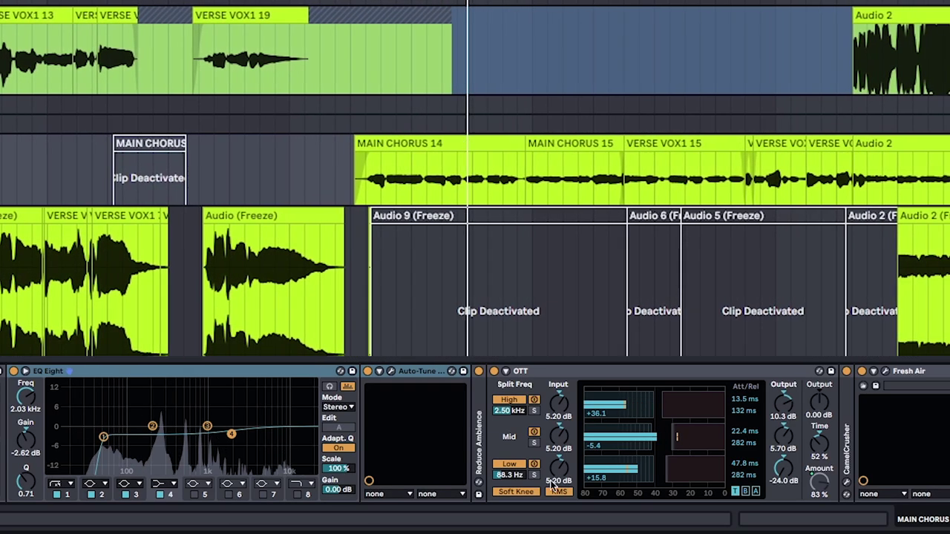
{"action": "scroll", "coordinate": [552, 486], "scroll_direction": "right", "scroll_amount": 10}
{"action": "scroll", "coordinate": [551, 486], "scroll_direction": "left", "scroll_amount": 10}
{"action": "scroll", "coordinate": [551, 486], "scroll_direction": "right", "scroll_amount": 1}
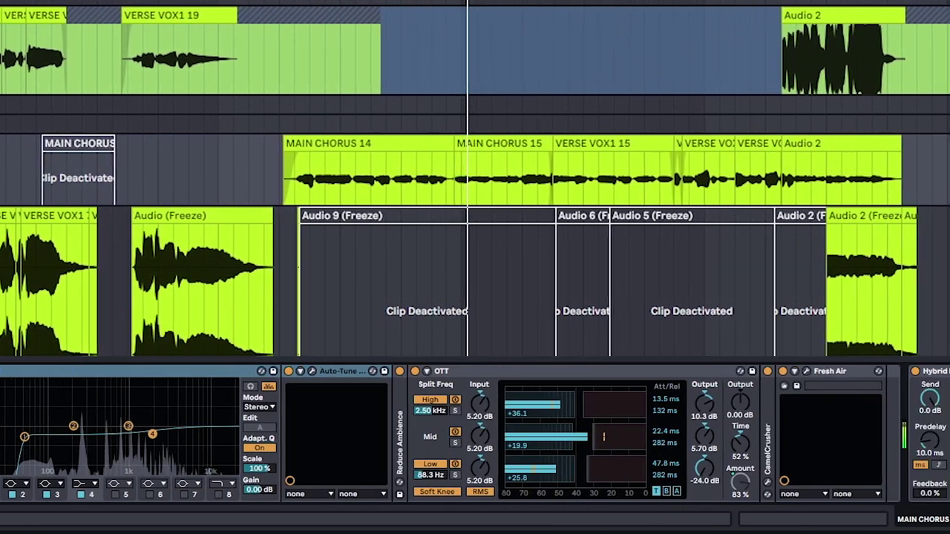
{"action": "scroll", "coordinate": [475, 434], "scroll_direction": "right", "scroll_amount": 5}
{"action": "scroll", "coordinate": [475, 434], "scroll_direction": "left", "scroll_amount": 8}
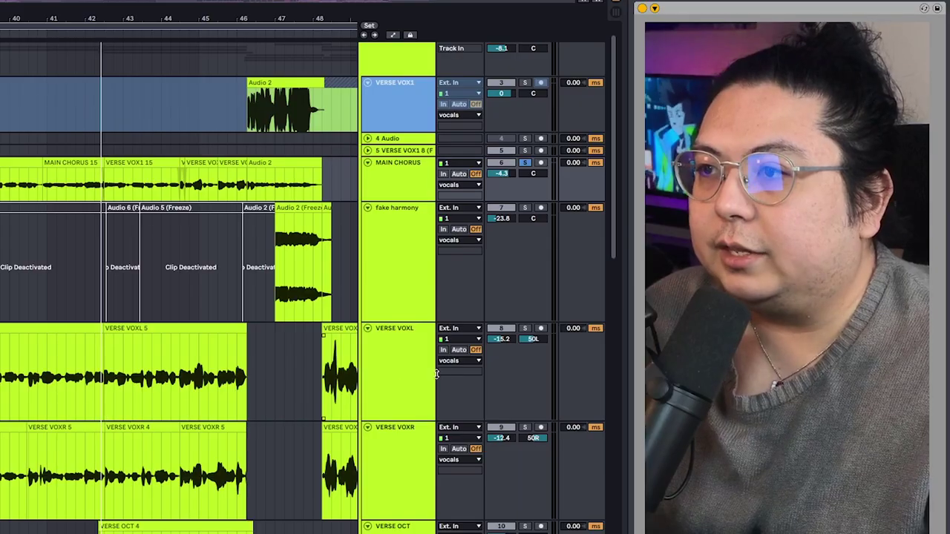
Select the VERSE VOXL and VERSE VOXR tracks together, and review how they and the VERSE OCT layer support the chorus.
{"action": "left_click", "coordinate": [387, 399]}
{"action": "left_click", "coordinate": [397, 456], "text": "shift"}
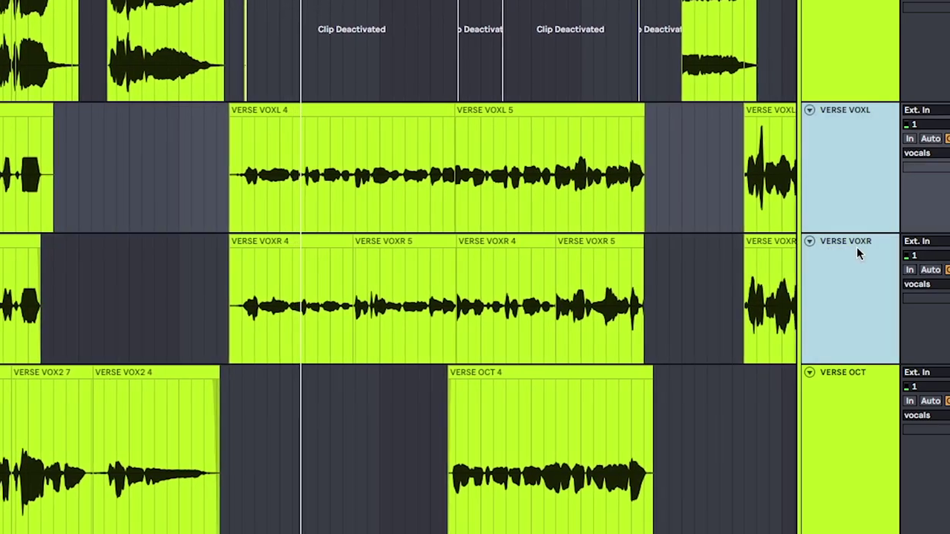
{"action": "left_click", "coordinate": [863, 153]}
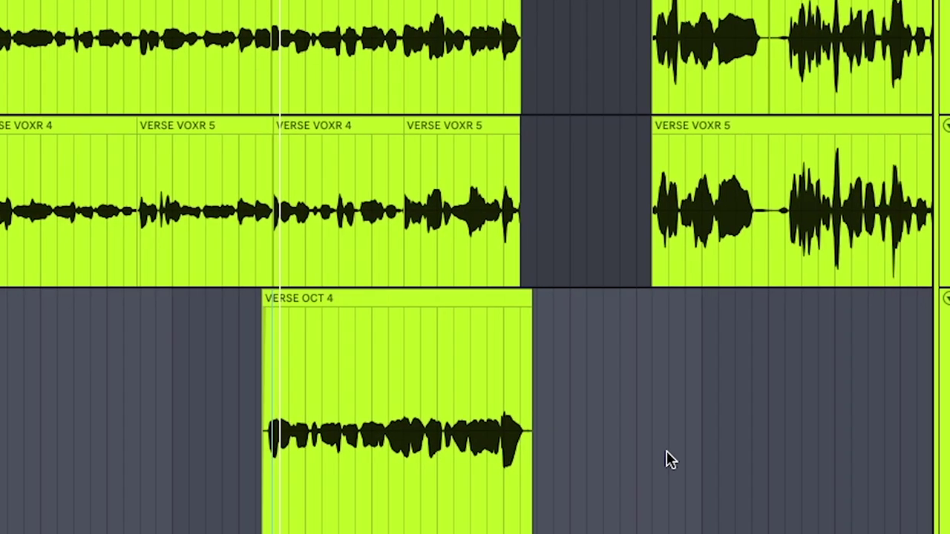
{"action": "left_click_drag", "start_coordinate": [666, 456], "coordinate": [740, 230]}
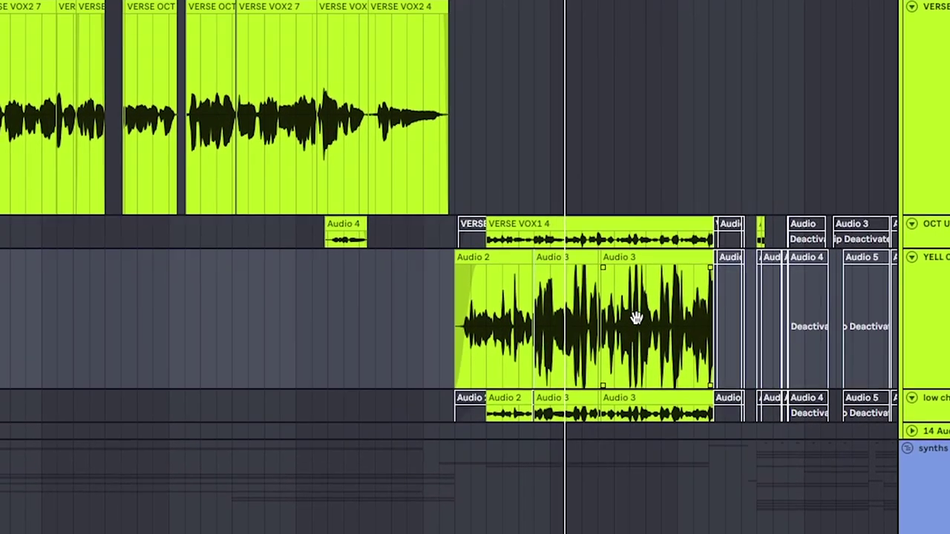
Show the microshift chain in the YELL CHORUS effect rack, and open its LittleMicroShift window for review before closing it.
{"action": "left_click_drag", "start_coordinate": [637, 318], "coordinate": [602, 300]}
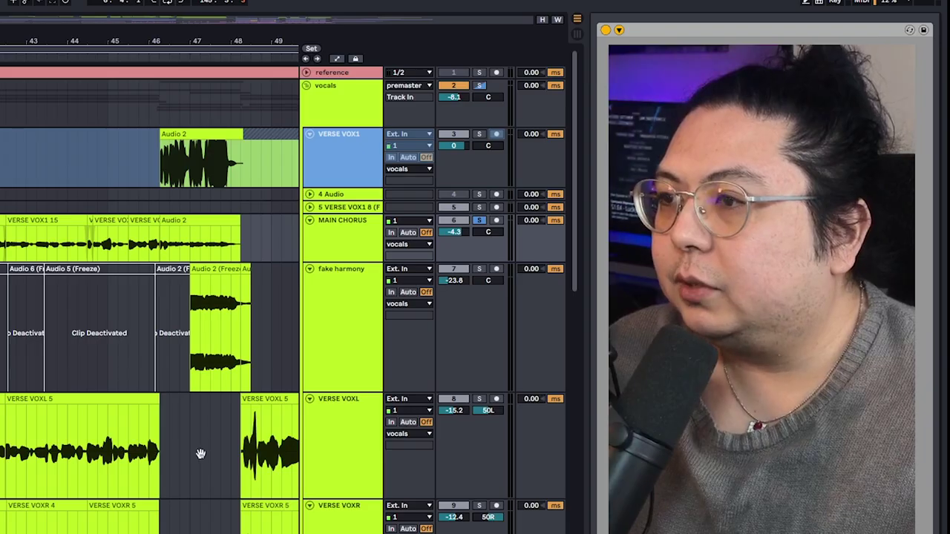
{"action": "left_click_drag", "start_coordinate": [201, 453], "coordinate": [79, 312]}
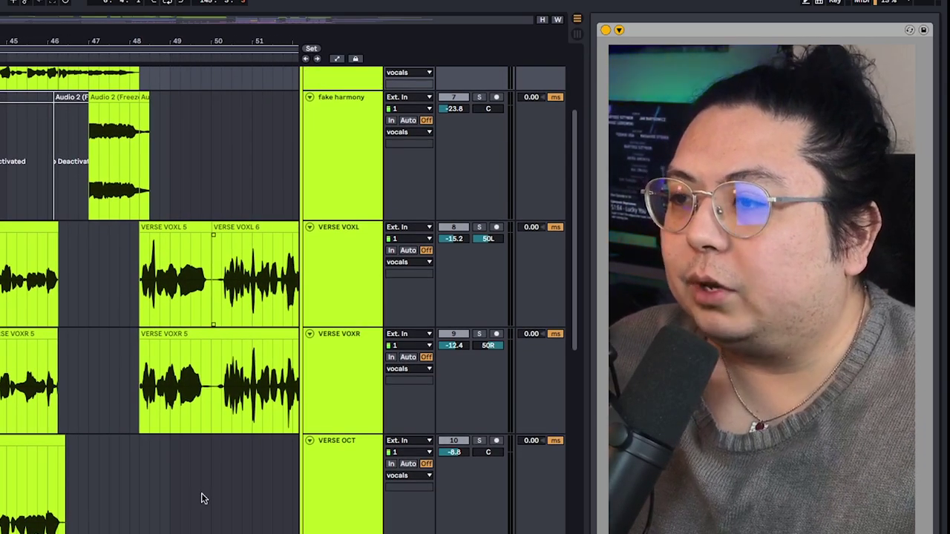
{"action": "left_click_drag", "start_coordinate": [203, 498], "coordinate": [3, 264]}
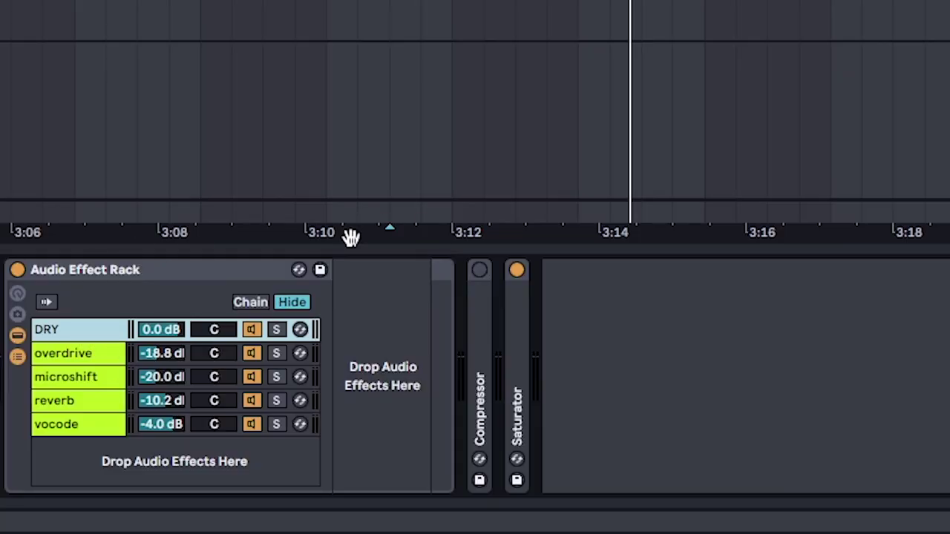
{"action": "left_click", "coordinate": [77, 361]}
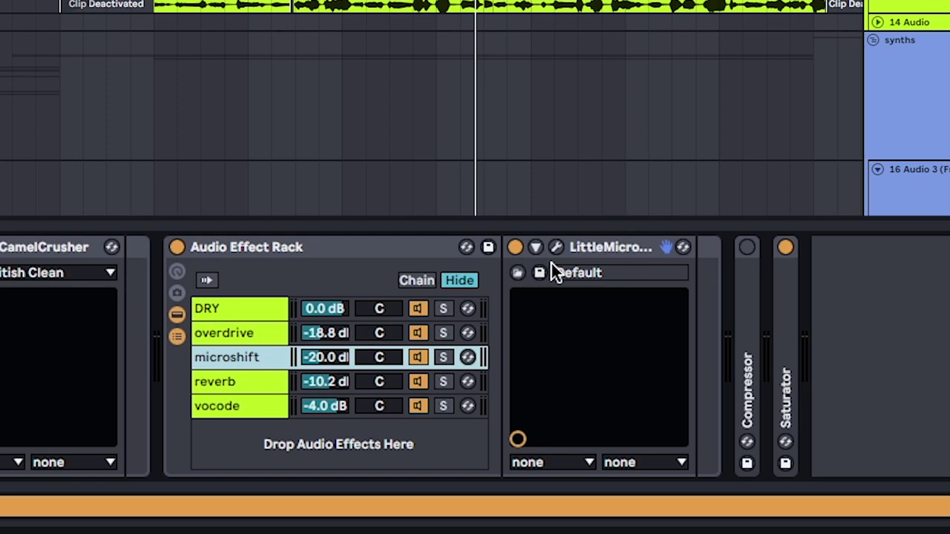
{"action": "left_click", "coordinate": [556, 247]}
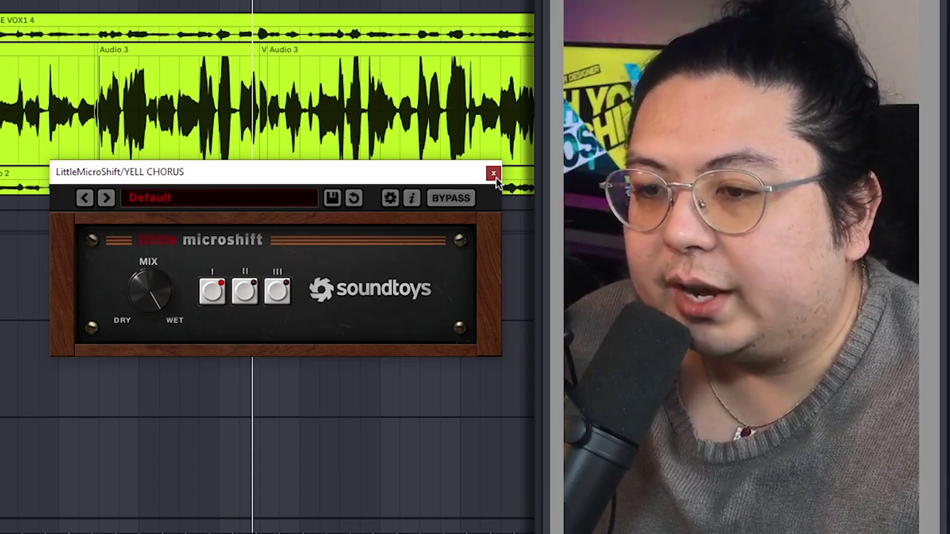
{"action": "left_click", "coordinate": [493, 175]}
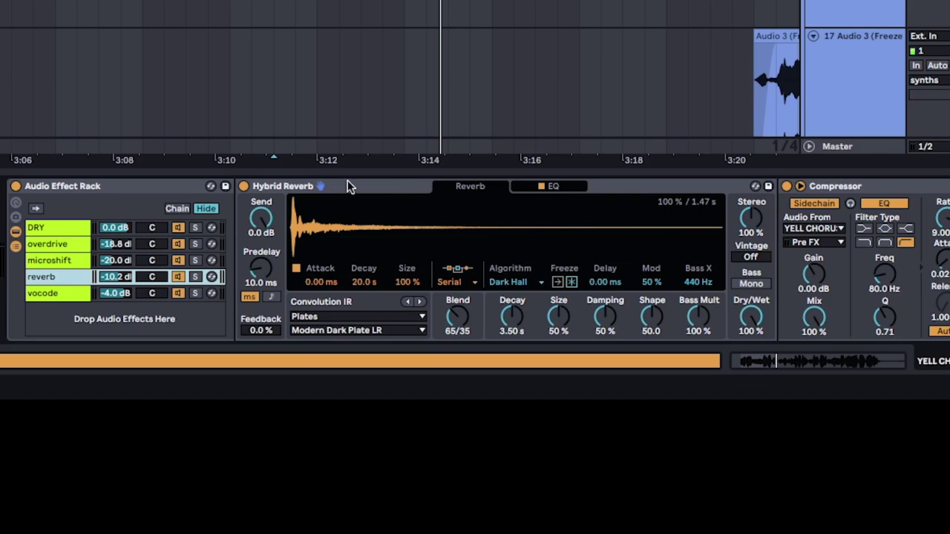
Inspect the YELL CHORUS rack's vocode chain and its carrier track, and audition the vocode chain soloed before unsoloing it.
{"action": "left_click", "coordinate": [917, 186]}
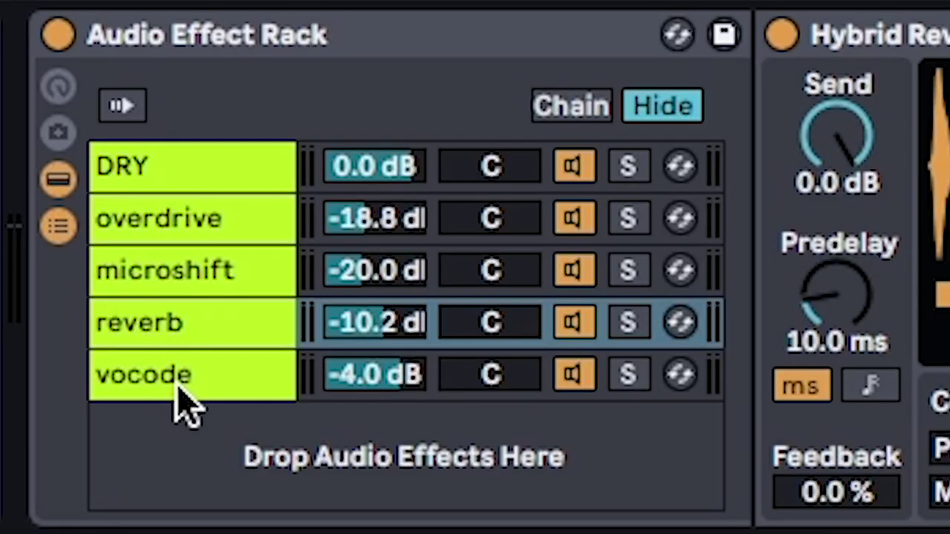
{"action": "left_click", "coordinate": [172, 393]}
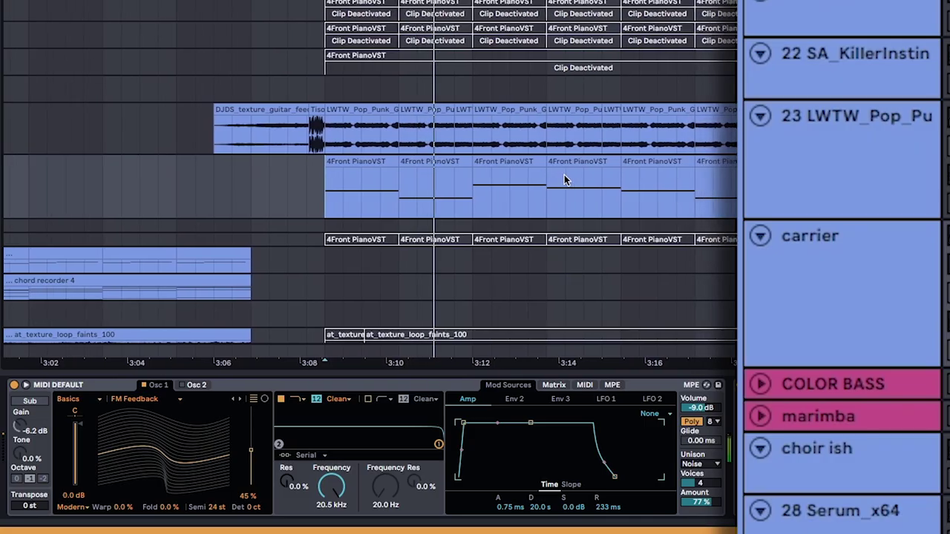
{"action": "scroll", "coordinate": [539, 203], "scroll_direction": "right", "scroll_amount": 1}
{"action": "scroll", "coordinate": [470, 24], "scroll_direction": "up", "scroll_amount": 2}
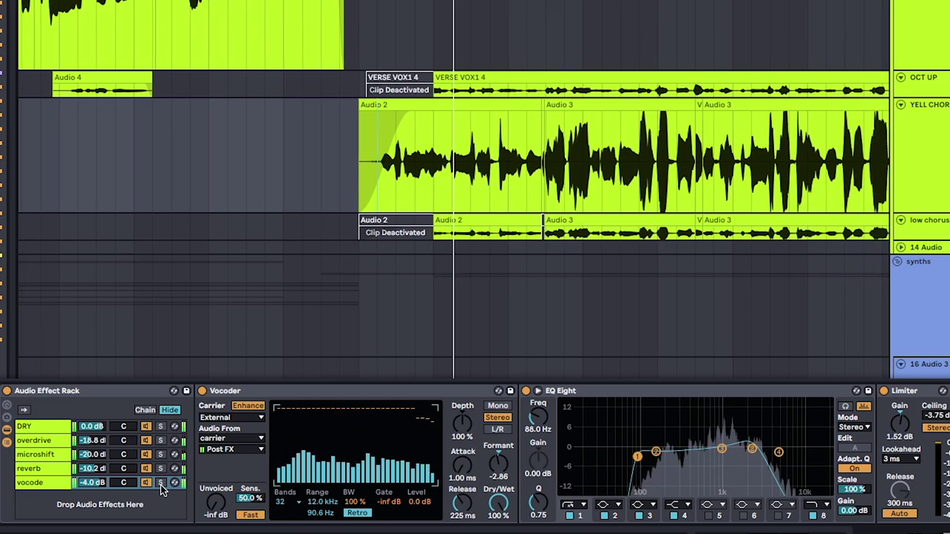
{"action": "left_click", "coordinate": [160, 483]}
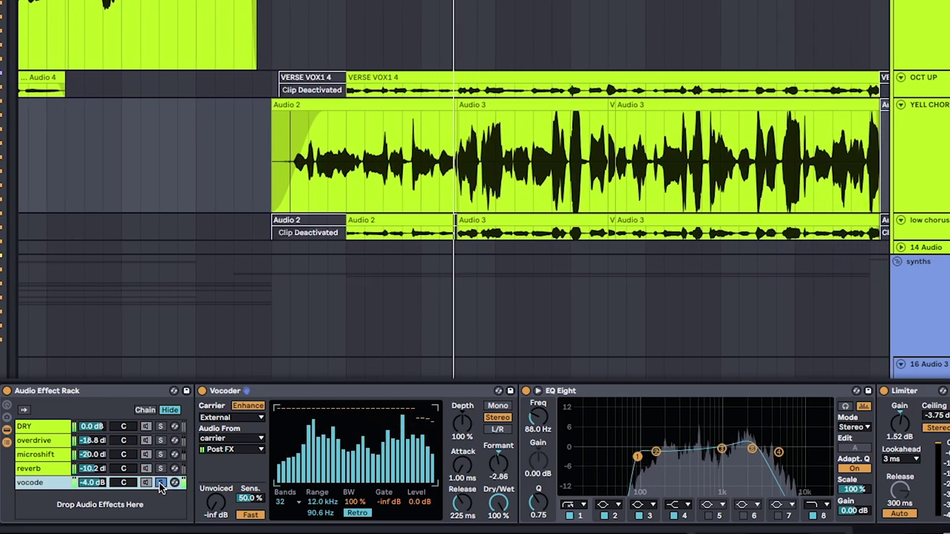
{"action": "left_click", "coordinate": [160, 484]}
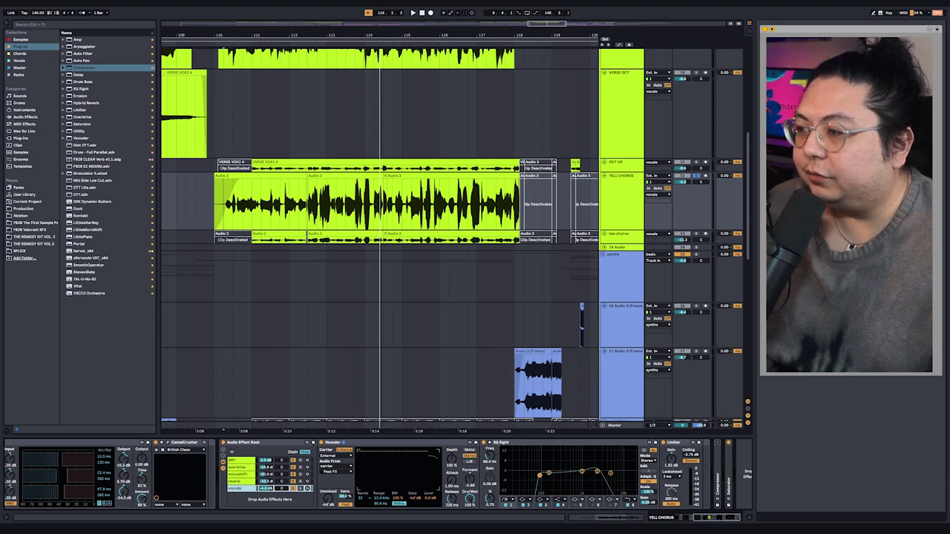
Return to the vocals group track and show the effects chain that processes all the vocals.
{"action": "scroll", "coordinate": [427, 251], "scroll_direction": "down", "scroll_amount": 5}
{"action": "left_click_drag", "start_coordinate": [389, 219], "coordinate": [465, 293]}
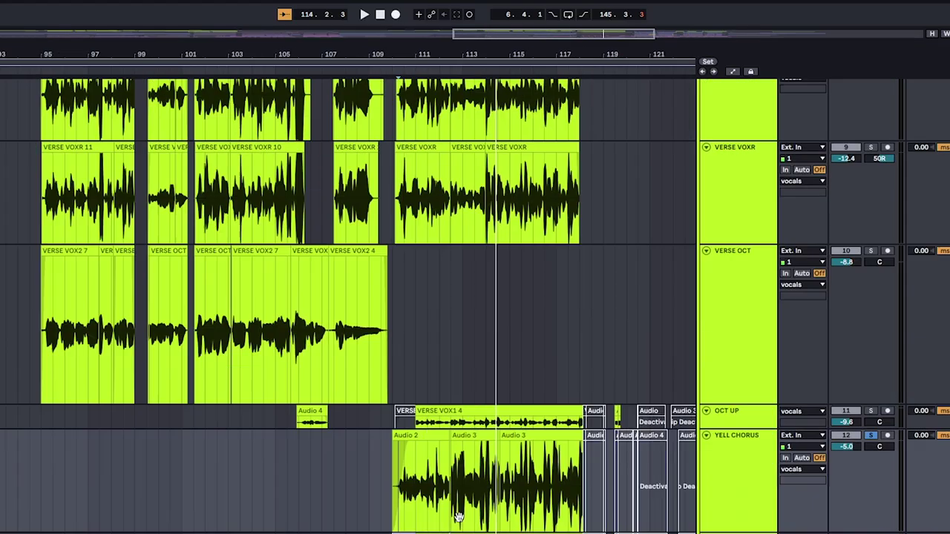
{"action": "left_click_drag", "start_coordinate": [373, 111], "coordinate": [341, 250]}
{"action": "left_click_drag", "start_coordinate": [235, 441], "coordinate": [215, 533]}
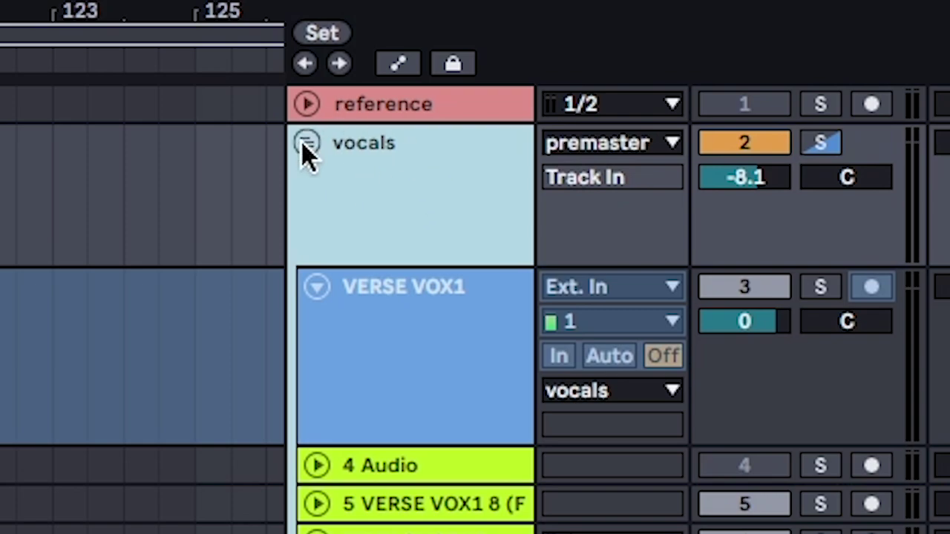
{"action": "scroll", "coordinate": [449, 216], "scroll_direction": "up", "scroll_amount": 10}
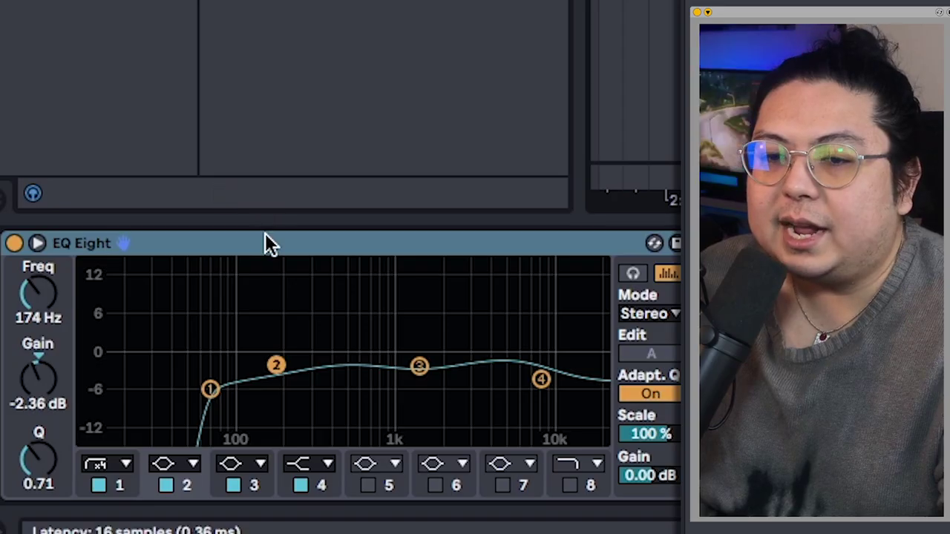
Bypass the EQ Eight on the vocals group during playback and re-enable it to compare the sound.
{"action": "left_click", "coordinate": [76, 444]}
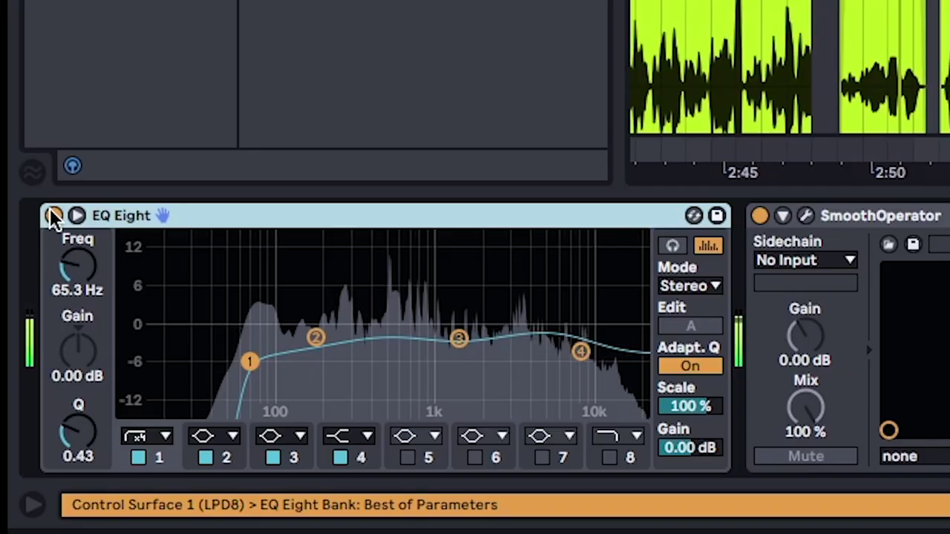
{"action": "left_click", "coordinate": [50, 209]}
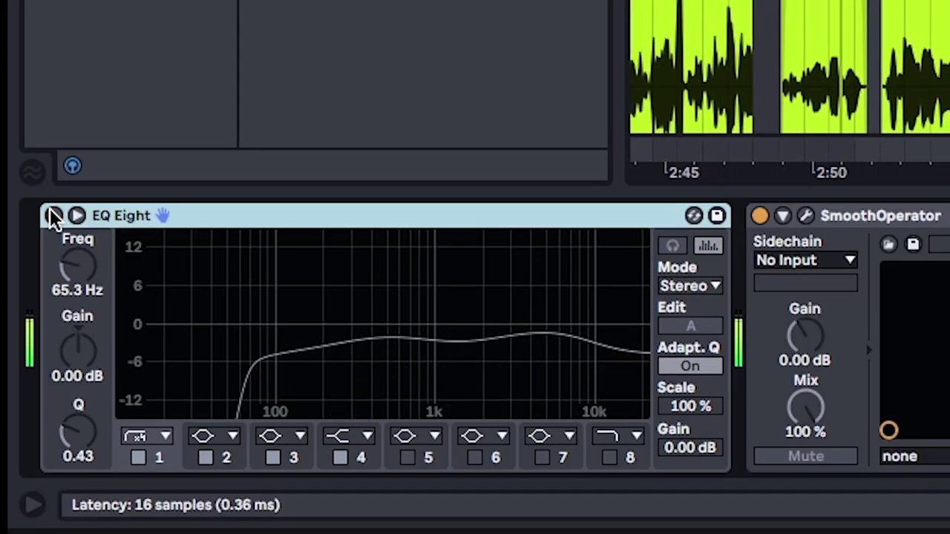
{"action": "left_click", "coordinate": [49, 209]}
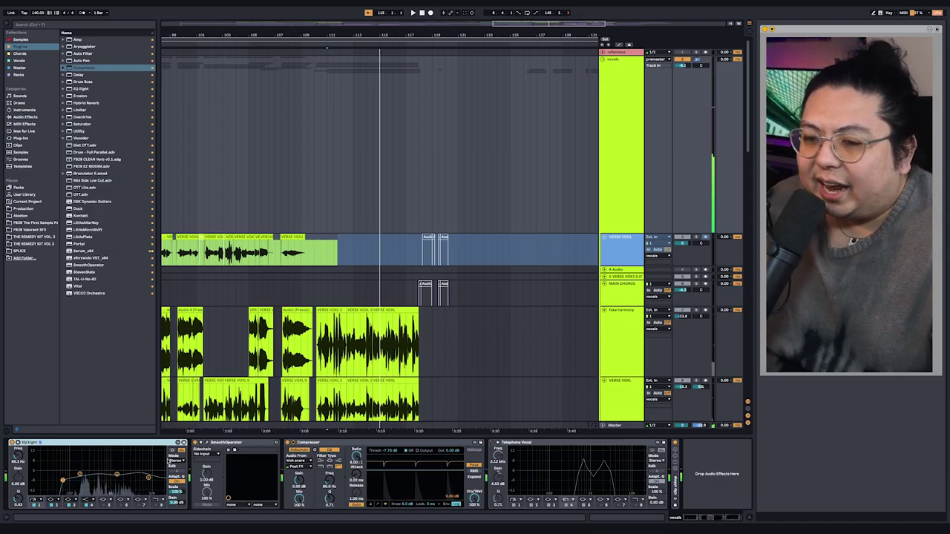
Open the SmoothOperator plug-in on the vocals group, watch it during playback, and close its window.
{"action": "left_click", "coordinate": [207, 443]}
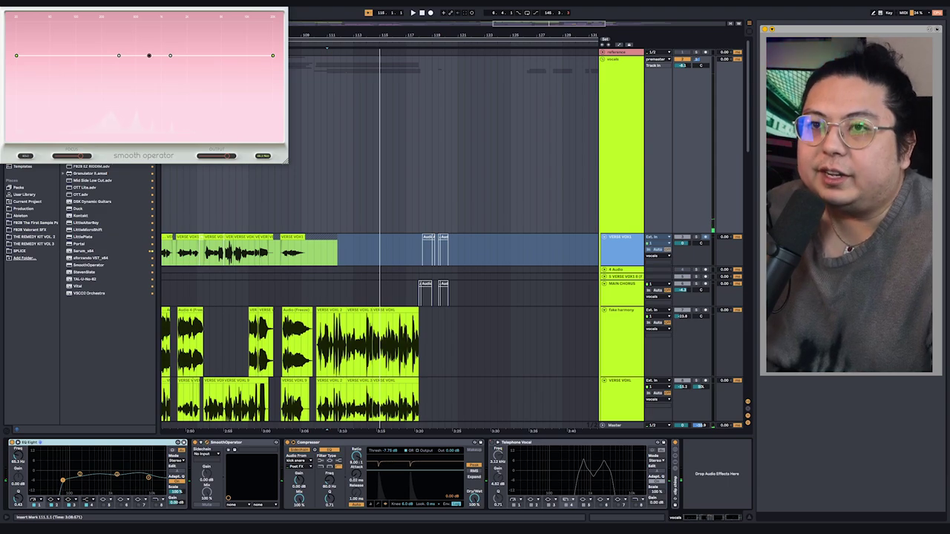
{"action": "left_click_drag", "start_coordinate": [151, 1], "coordinate": [344, 157]}
{"action": "key", "text": "space"}
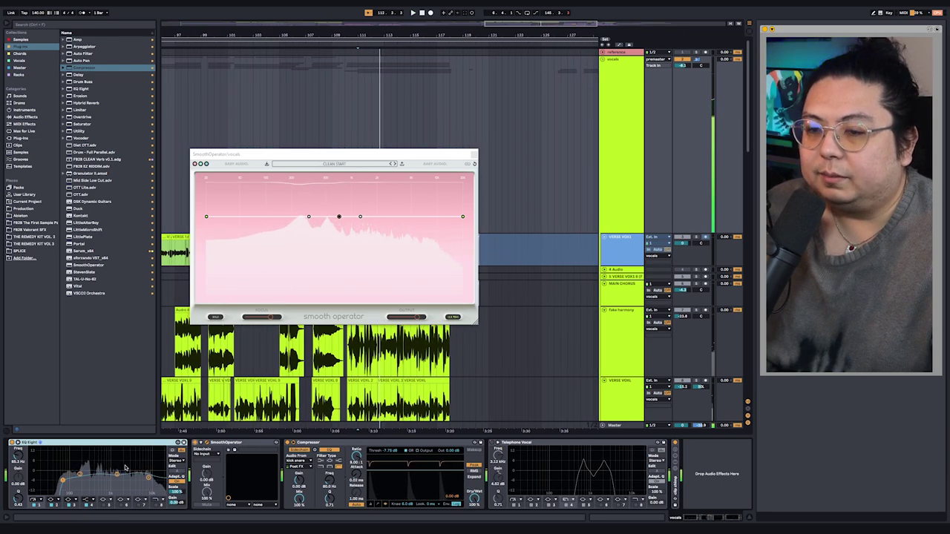
{"action": "left_click", "coordinate": [474, 155]}
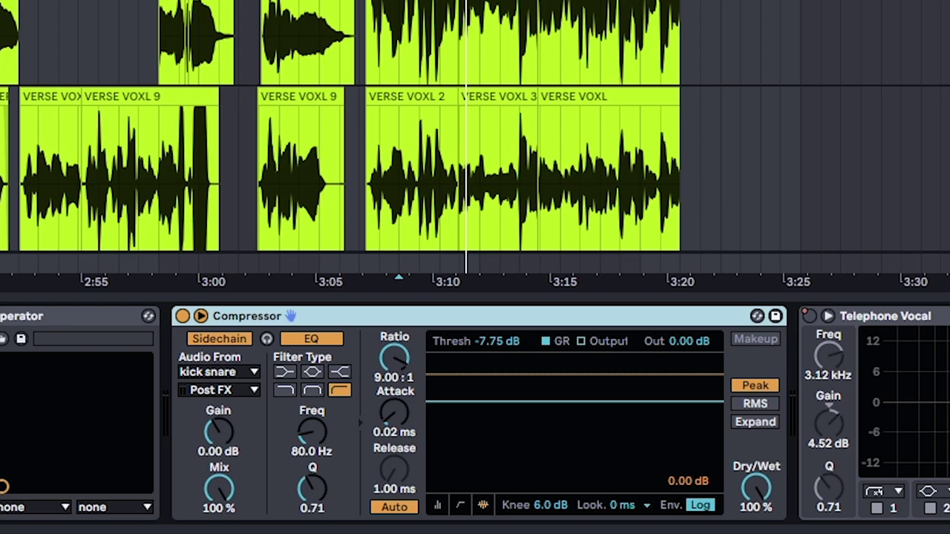
Play the vocals and examine how the Compressor sidechained to kick snare acts on the vocals group.
{"action": "scroll", "coordinate": [475, 126], "scroll_direction": "down", "scroll_amount": 7}
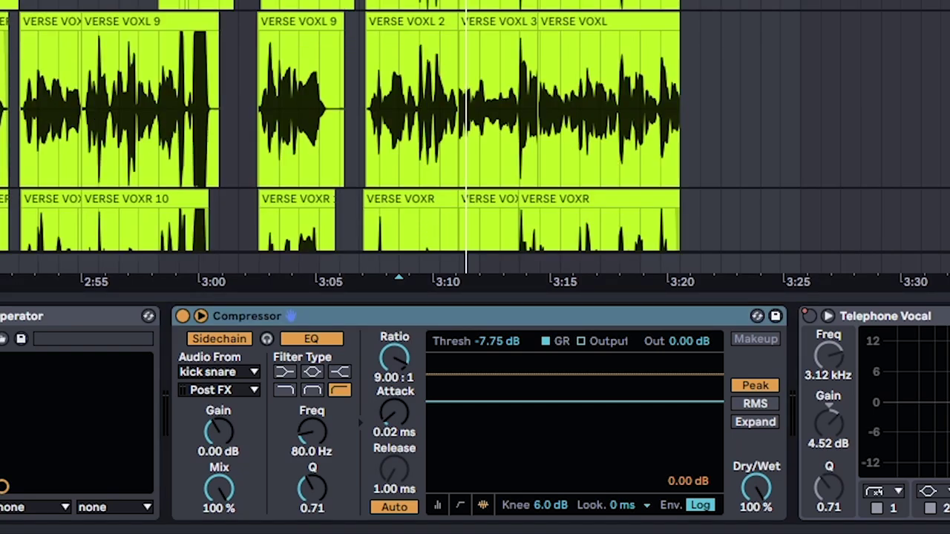
{"action": "scroll", "coordinate": [475, 126], "scroll_direction": "left", "scroll_amount": 5}
{"action": "scroll", "coordinate": [475, 126], "scroll_direction": "down", "scroll_amount": 2}
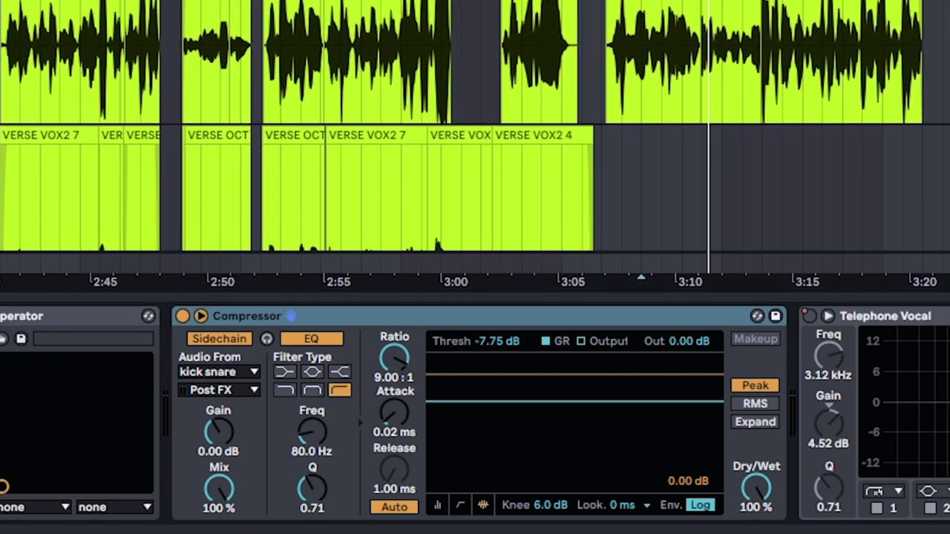
{"action": "scroll", "coordinate": [475, 126], "scroll_direction": "up", "scroll_amount": 7}
{"action": "scroll", "coordinate": [475, 126], "scroll_direction": "left", "scroll_amount": 5}
{"action": "key", "text": "space"}
{"action": "scroll", "coordinate": [475, 126], "scroll_direction": "right", "scroll_amount": 7}
{"action": "scroll", "coordinate": [475, 126], "scroll_direction": "down", "scroll_amount": 3}
{"action": "scroll", "coordinate": [475, 127], "scroll_direction": "left", "scroll_amount": 3}
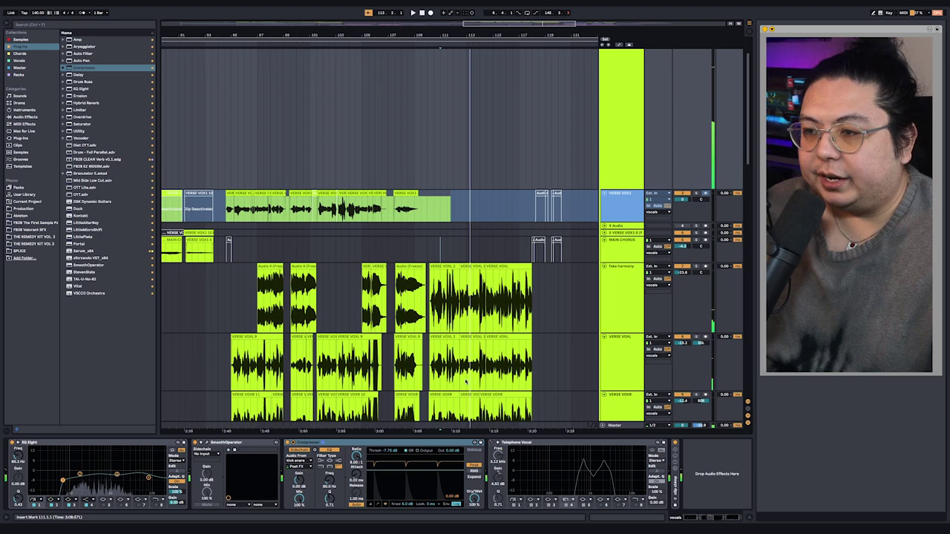
{"action": "scroll", "coordinate": [466, 381], "scroll_direction": "down", "scroll_amount": 2}
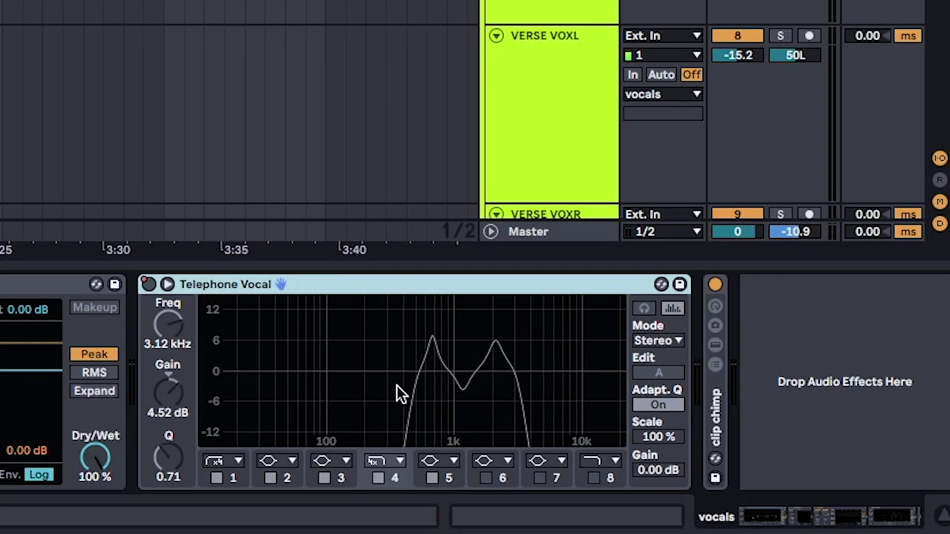
Show the Telephone Vocal Device On automation on the vocals group and play the section around bar 134 where it switches on.
{"action": "scroll", "coordinate": [260, 36], "scroll_direction": "left", "scroll_amount": 3}
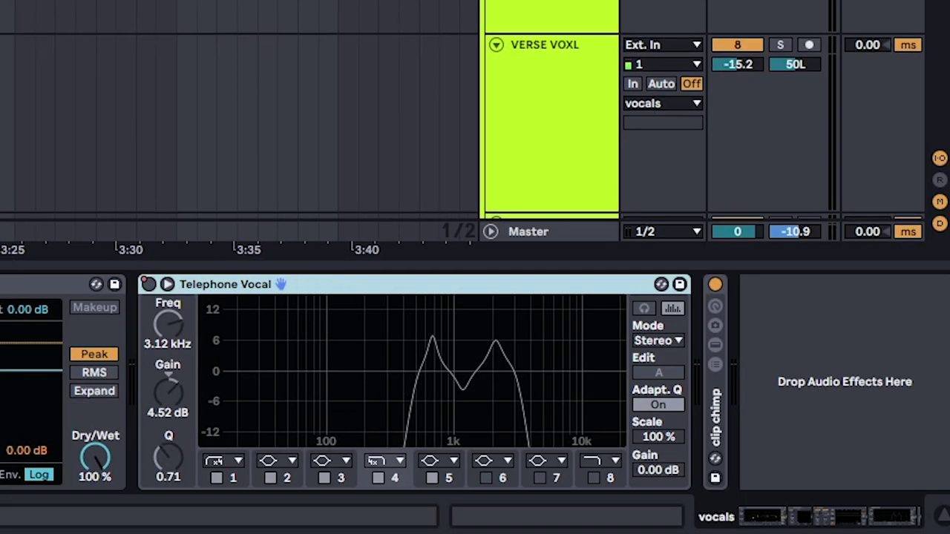
{"action": "scroll", "coordinate": [261, 36], "scroll_direction": "up", "scroll_amount": 1}
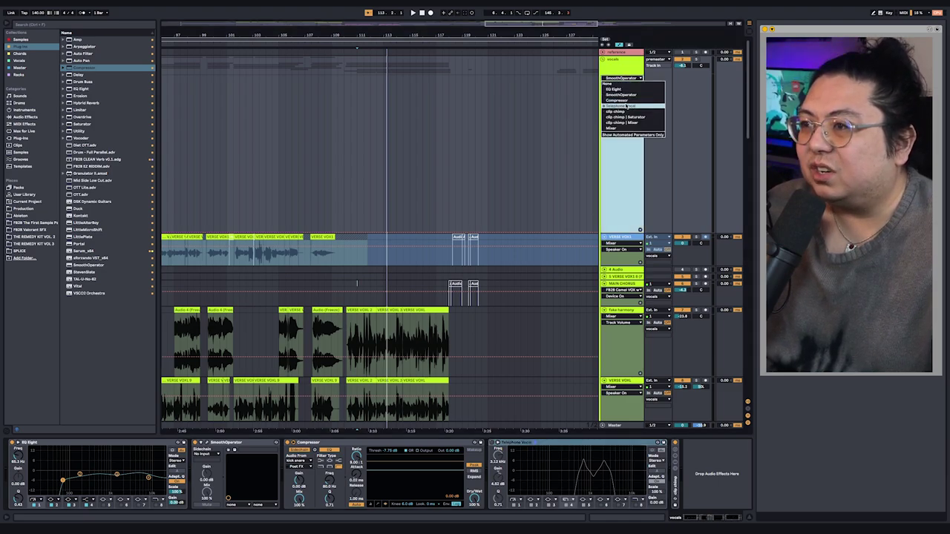
{"action": "scroll", "coordinate": [489, 158], "scroll_direction": "right", "scroll_amount": 10}
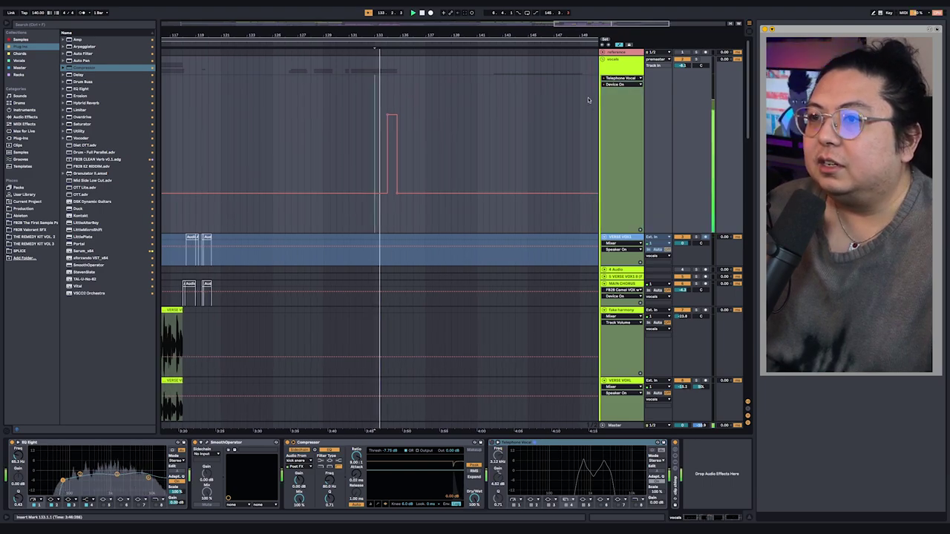
{"action": "scroll", "coordinate": [507, 147], "scroll_direction": "left", "scroll_amount": 2}
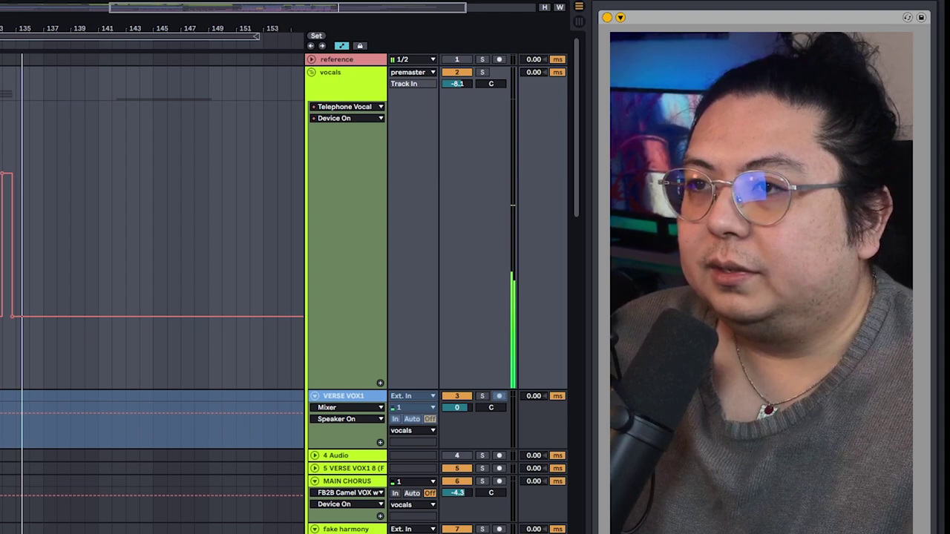
Go back to the earlier Telephone Vocal automation near bar 54 and play the vocals through it.
{"action": "scroll", "coordinate": [578, 163], "scroll_direction": "left", "scroll_amount": 15}
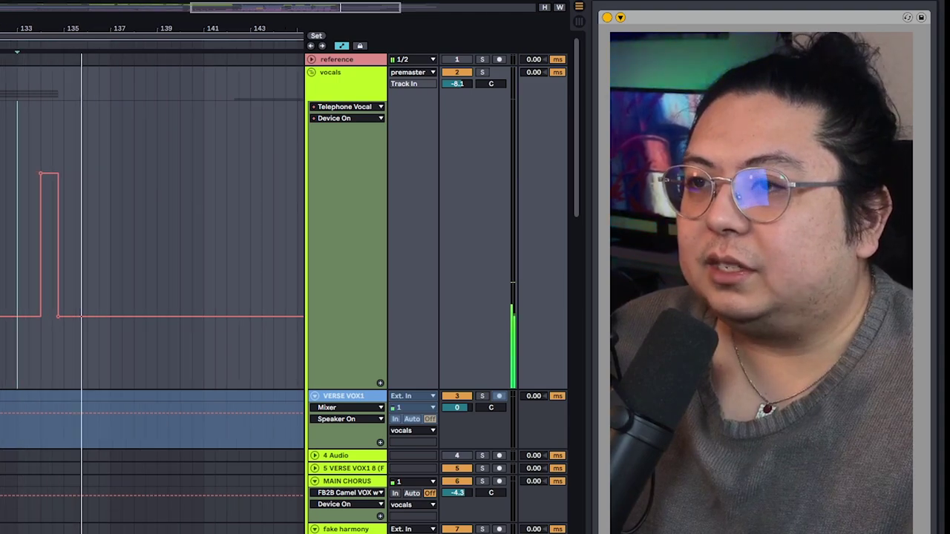
{"action": "left_click_drag", "start_coordinate": [279, 281], "coordinate": [355, 279]}
{"action": "scroll", "coordinate": [84, 245], "scroll_direction": "up", "scroll_amount": 5}
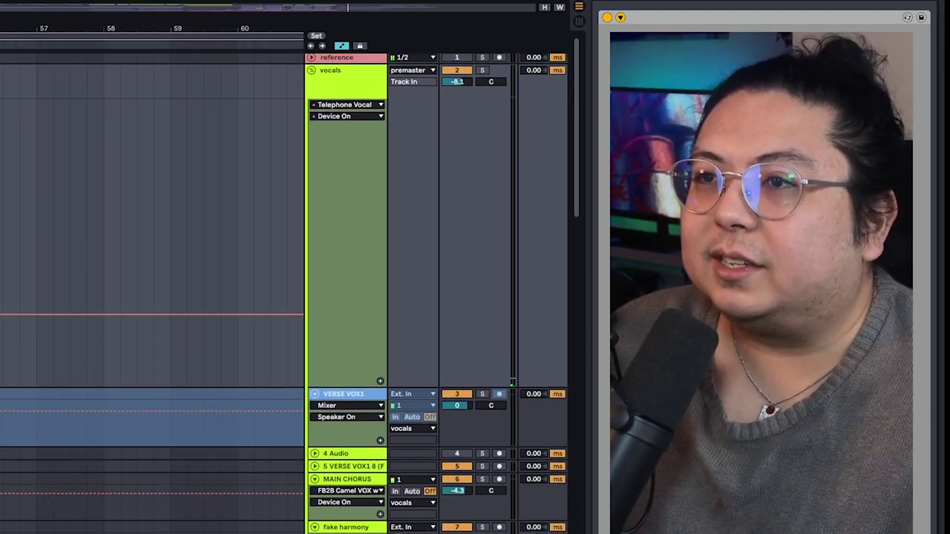
{"action": "left_click", "coordinate": [376, 152]}
{"action": "key", "text": "space"}
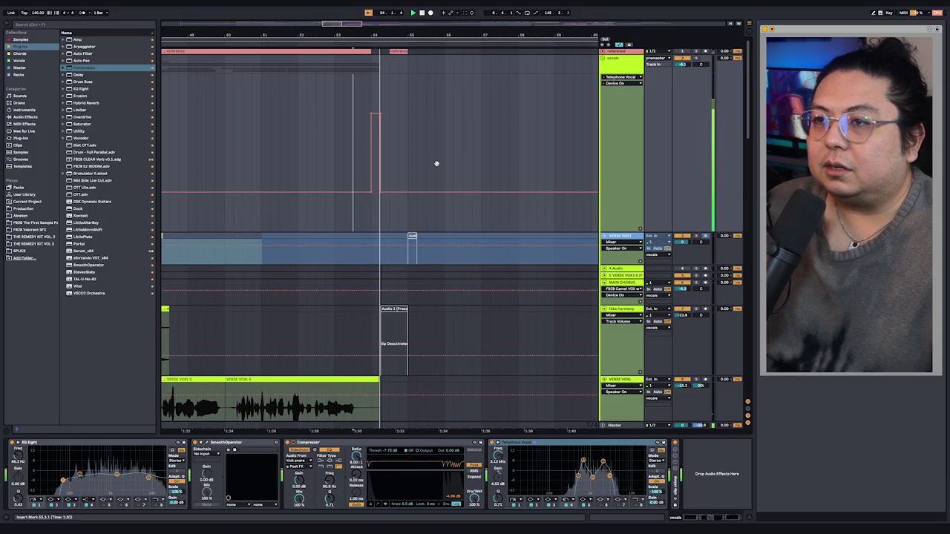
{"action": "left_click_drag", "start_coordinate": [438, 164], "coordinate": [627, 166]}
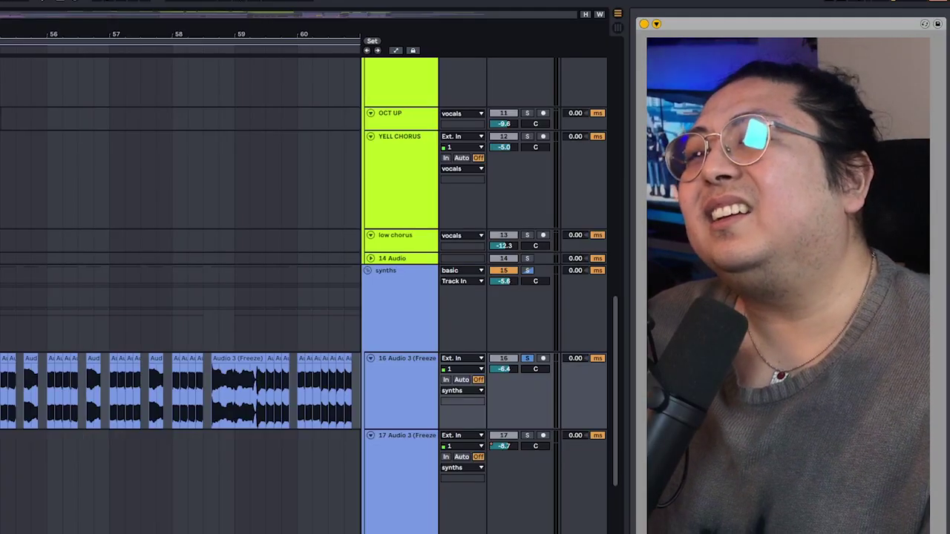
Switch to the Patreon page and look through its project file and tutorial posts.
{"action": "scroll", "coordinate": [7, 395], "scroll_direction": "down", "scroll_amount": 3}
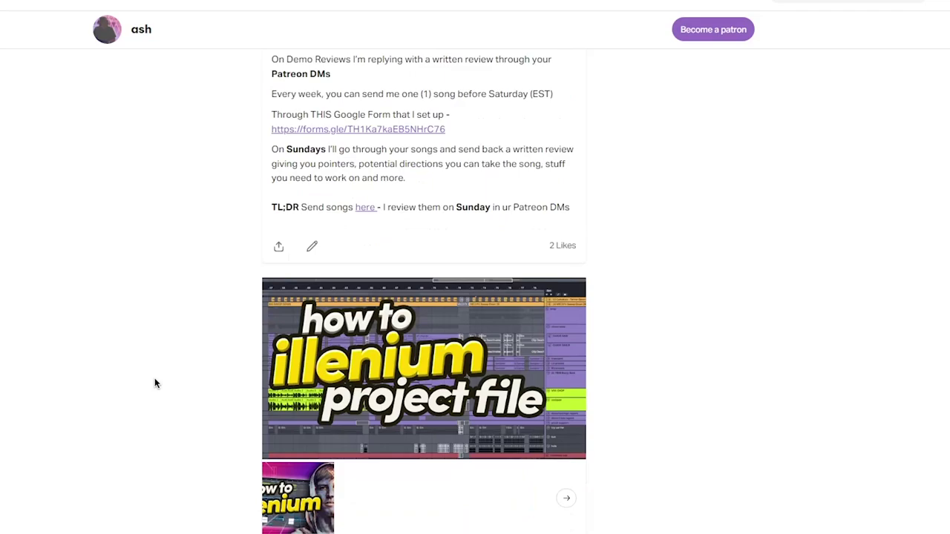
{"action": "scroll", "coordinate": [159, 356], "scroll_direction": "down", "scroll_amount": 10}
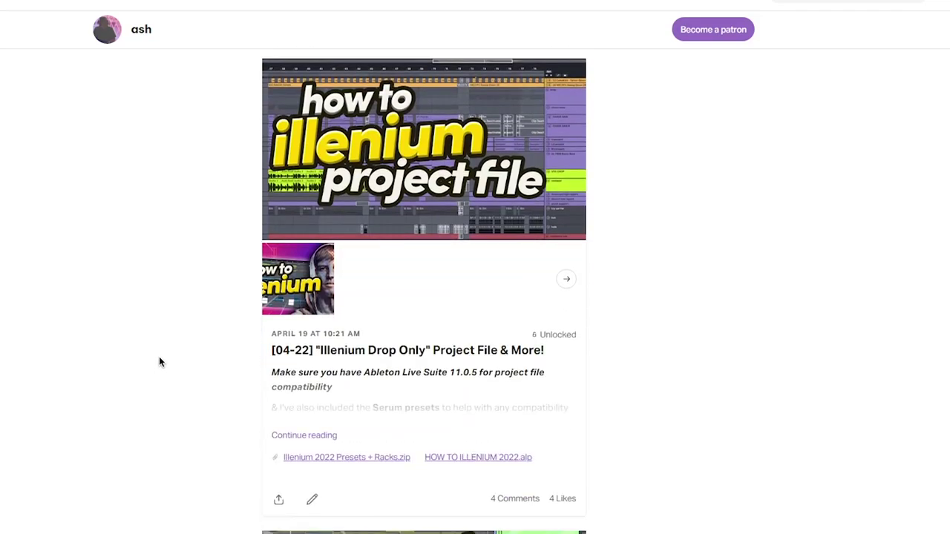
{"action": "scroll", "coordinate": [161, 361], "scroll_direction": "down", "scroll_amount": 10}
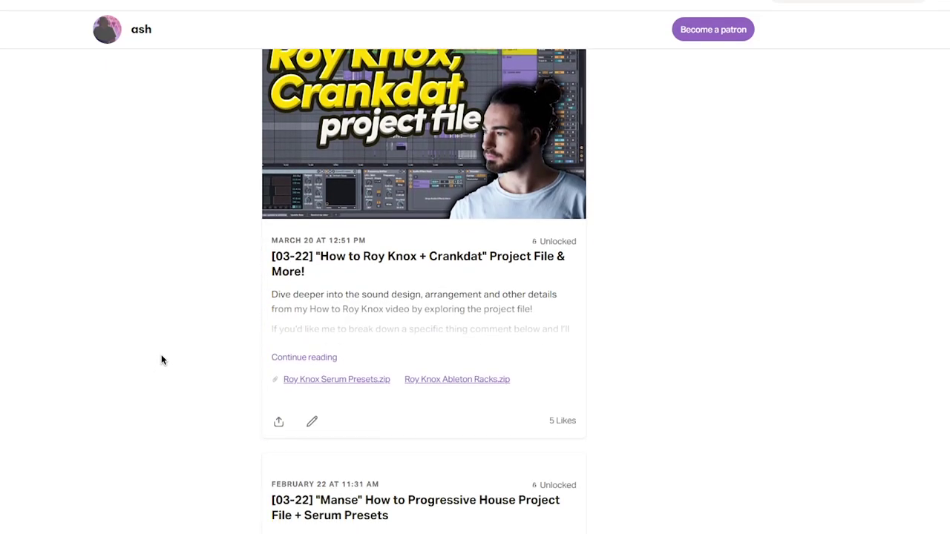
{"action": "scroll", "coordinate": [161, 360], "scroll_direction": "down", "scroll_amount": 8}
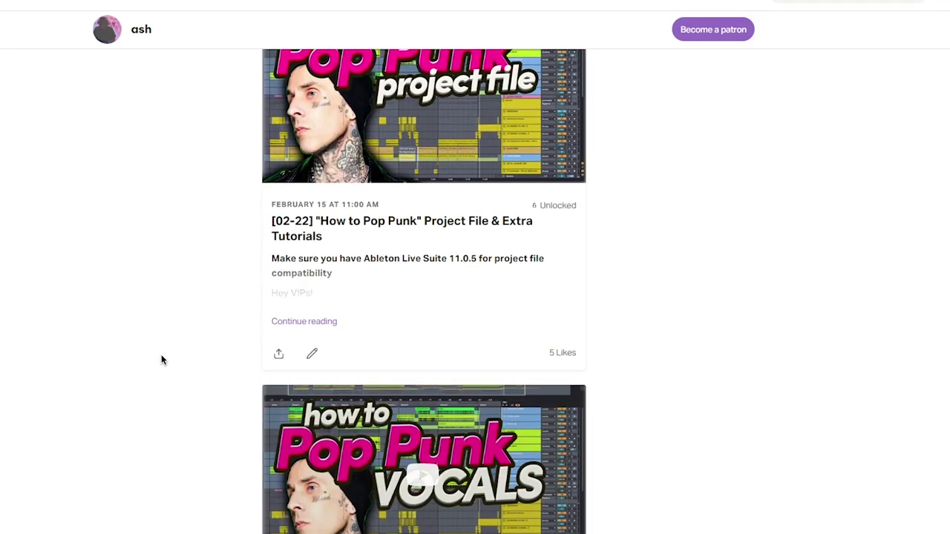
{"action": "scroll", "coordinate": [161, 360], "scroll_direction": "down", "scroll_amount": 3}
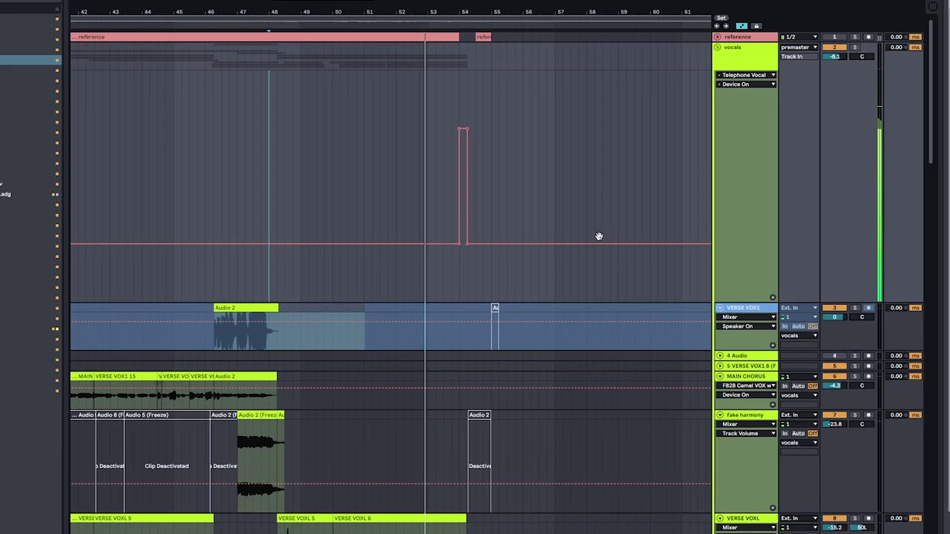
Hide the automation and play the soloed 16 Audio 3 (Freeze) track in the synths group from bar 55.
{"action": "left_click", "coordinate": [604, 153]}
{"action": "key", "text": "a"}
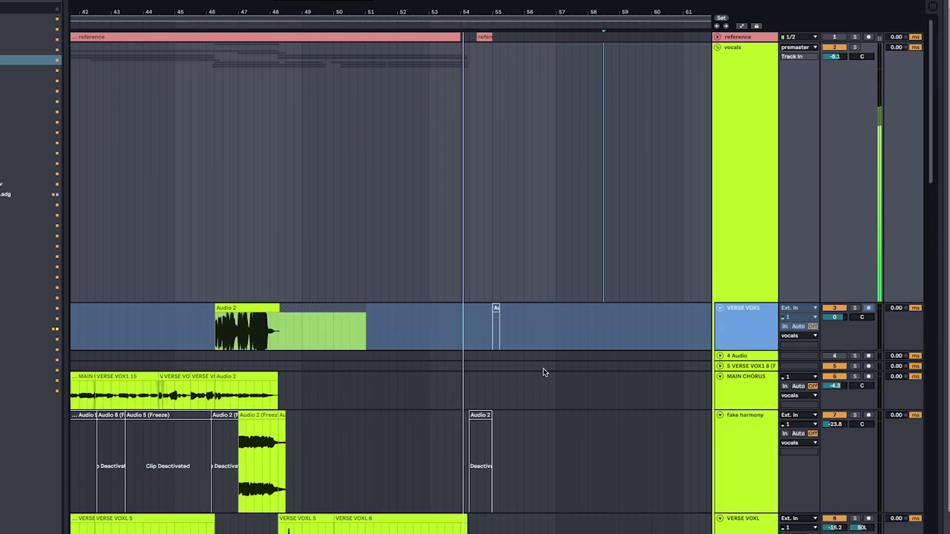
{"action": "scroll", "coordinate": [544, 326], "scroll_direction": "down", "scroll_amount": 10}
{"action": "scroll", "coordinate": [530, 208], "scroll_direction": "down", "scroll_amount": 3}
{"action": "left_click_drag", "start_coordinate": [568, 427], "coordinate": [558, 261]}
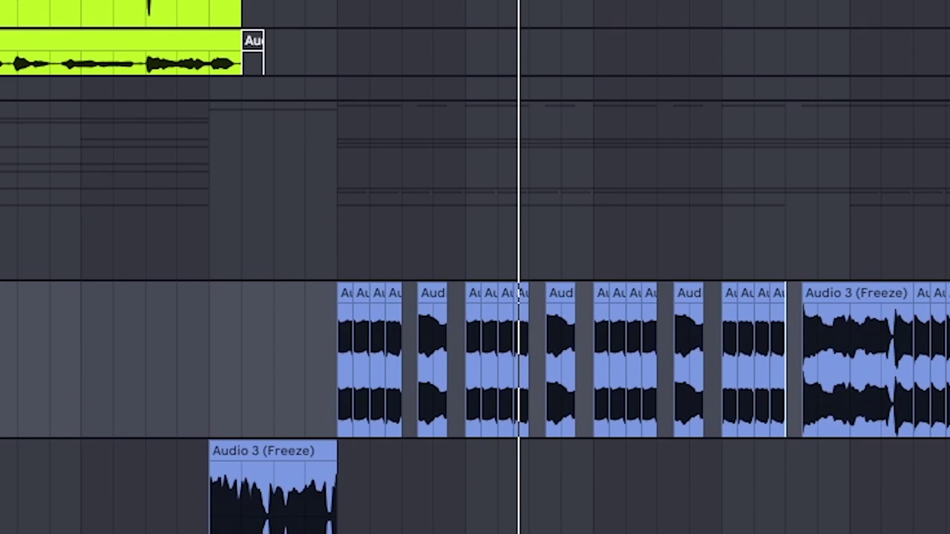
{"action": "left_click_drag", "start_coordinate": [496, 533], "coordinate": [426, 533]}
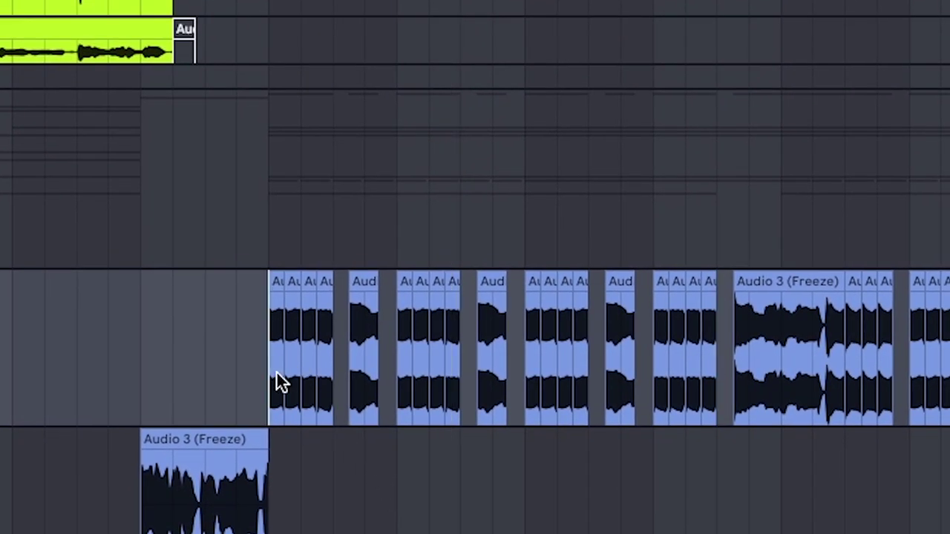
{"action": "key", "text": "space"}
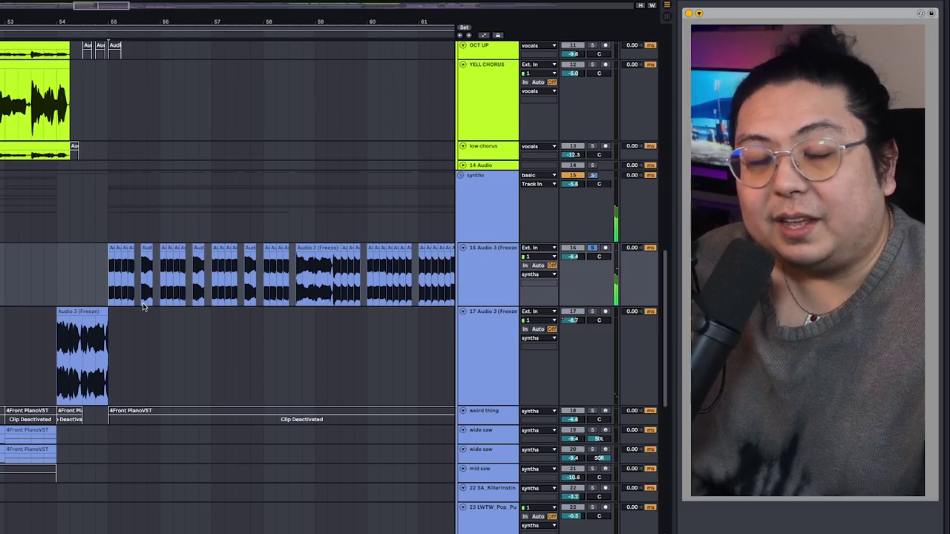